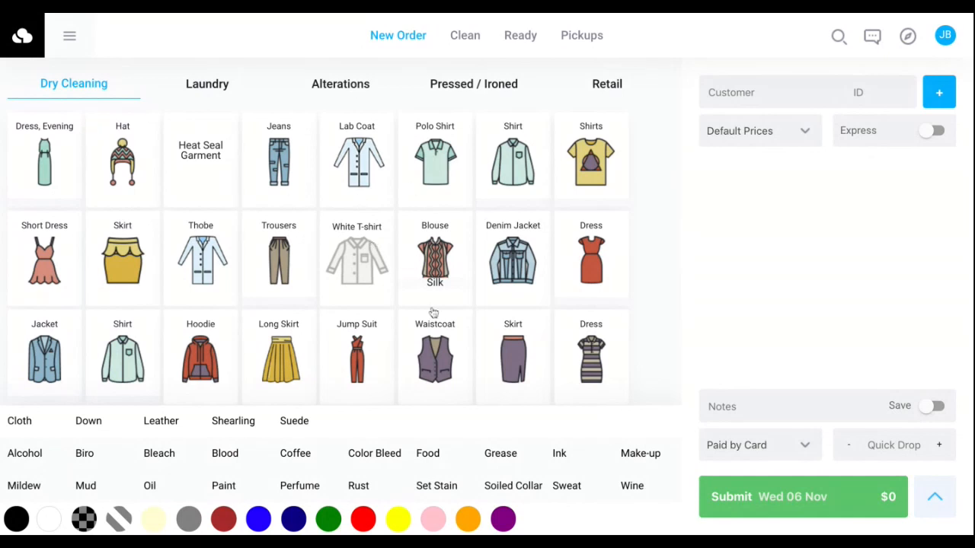
Look through the dry cleaning items and the new order's quick drop and notes fields.
scroll(433, 312, down, 3)
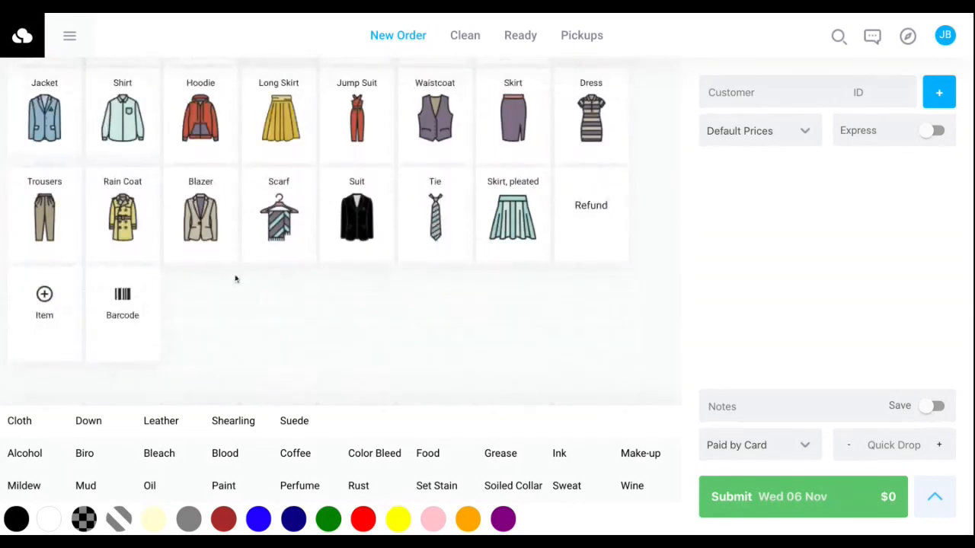
scroll(235, 280, up, 3)
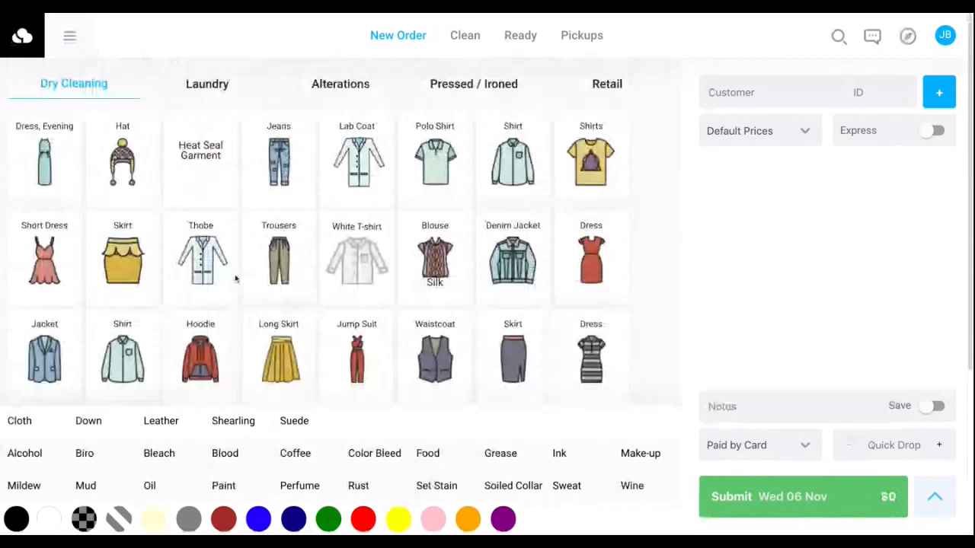
scroll(236, 279, down, 2)
scroll(284, 212, down, 1)
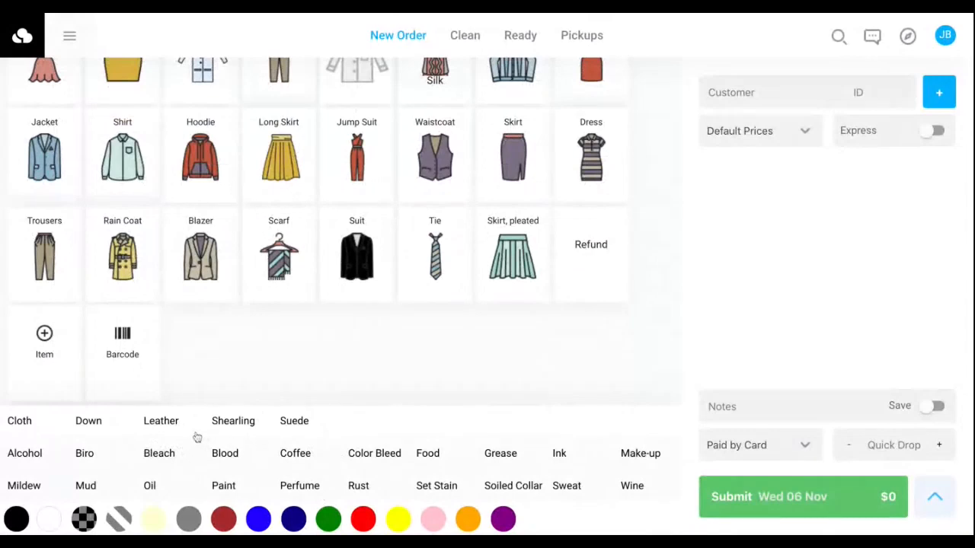
click(888, 445)
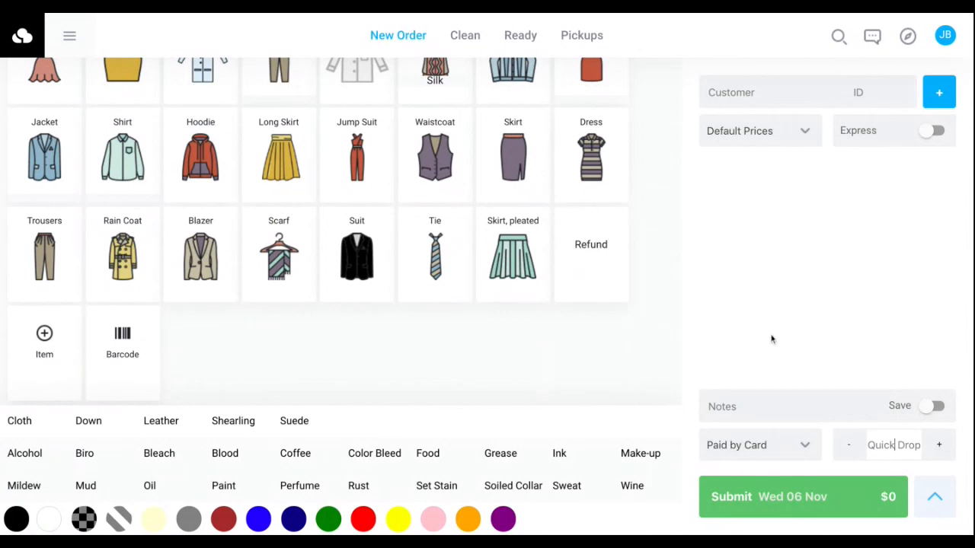
click(724, 405)
click(734, 378)
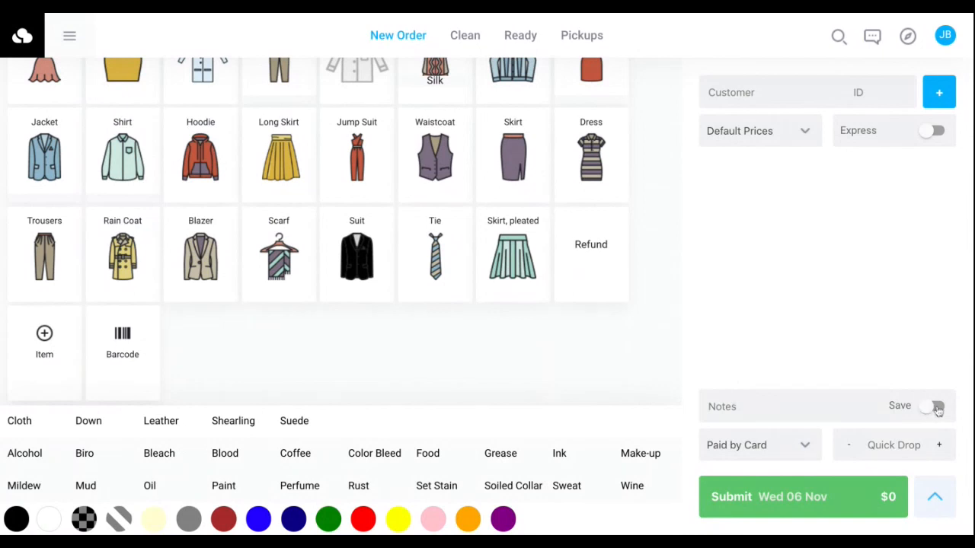
Find the existing customer by first name and assign them to the new order.
click(761, 92)
text(giuseppe)
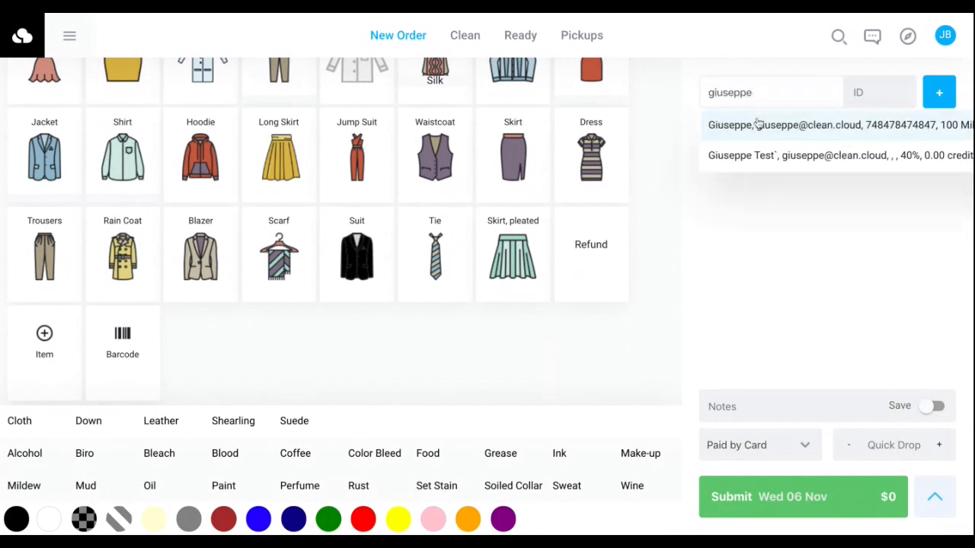
click(760, 123)
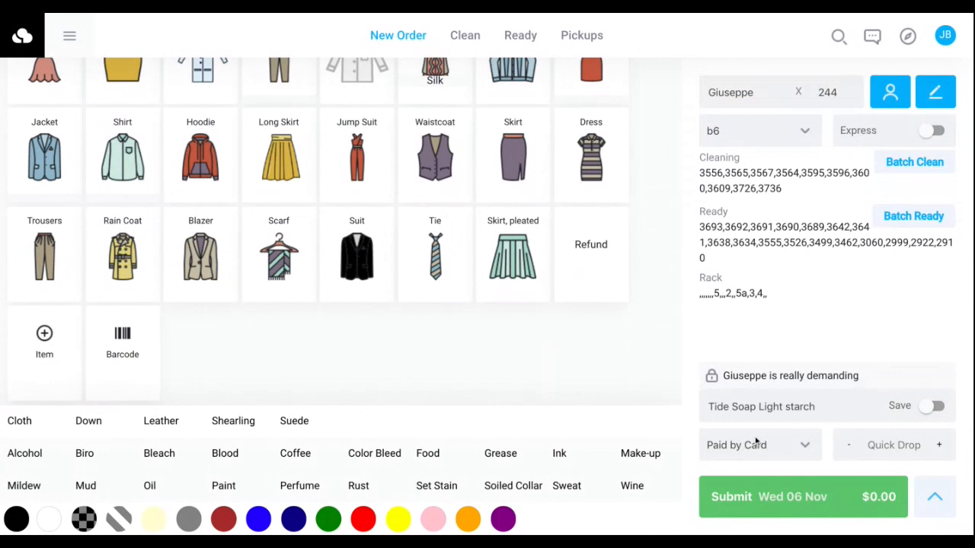
Replace the order's customer notes with "No starch" and turn on saving for the note.
double_click(787, 408)
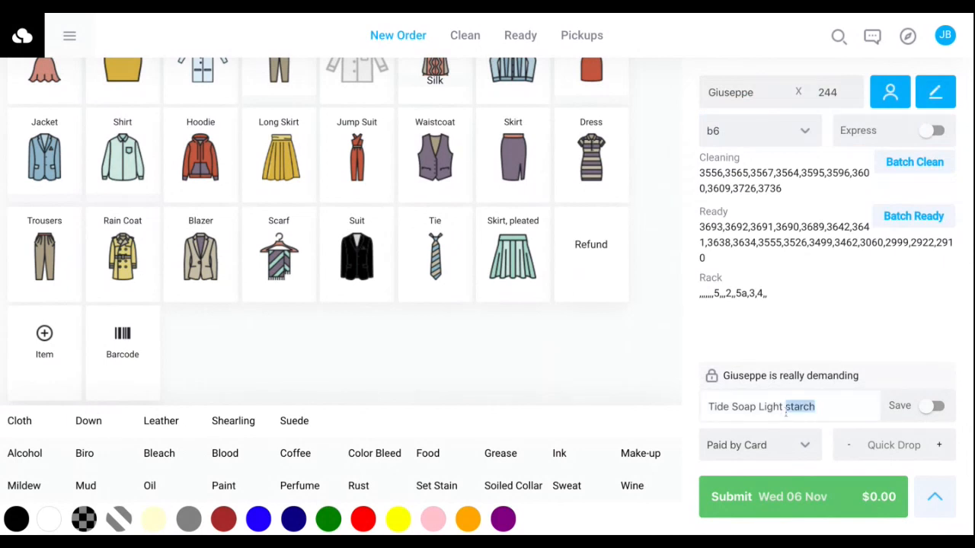
triple_click(786, 412)
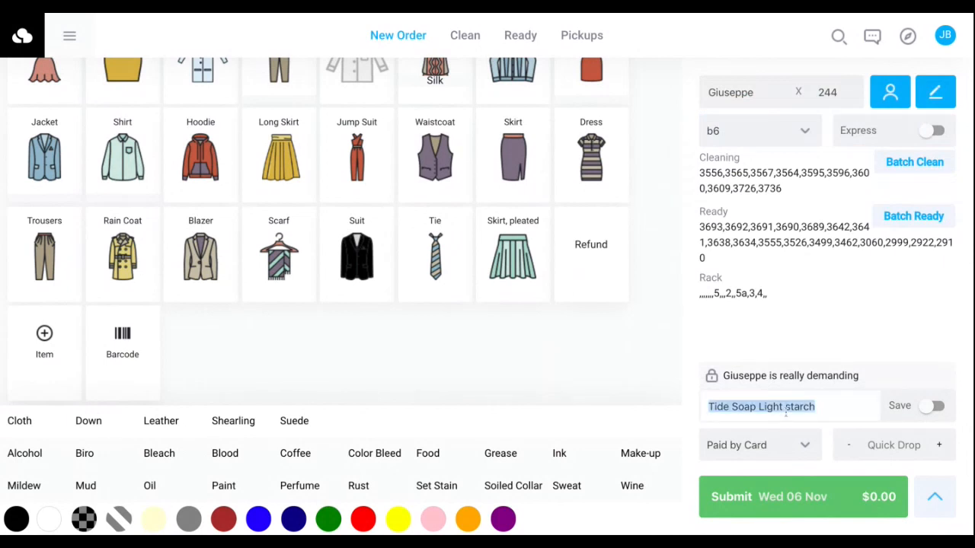
text(No starch)
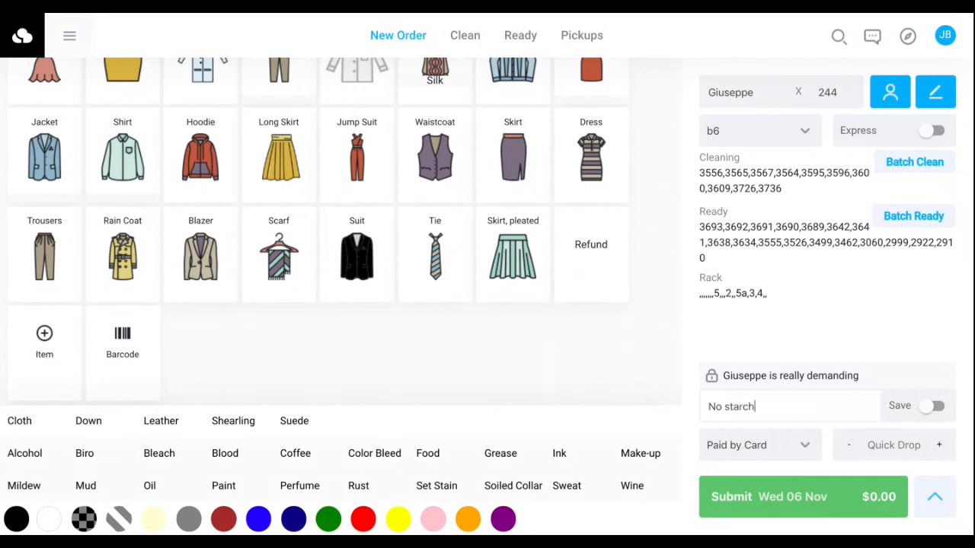
click(935, 409)
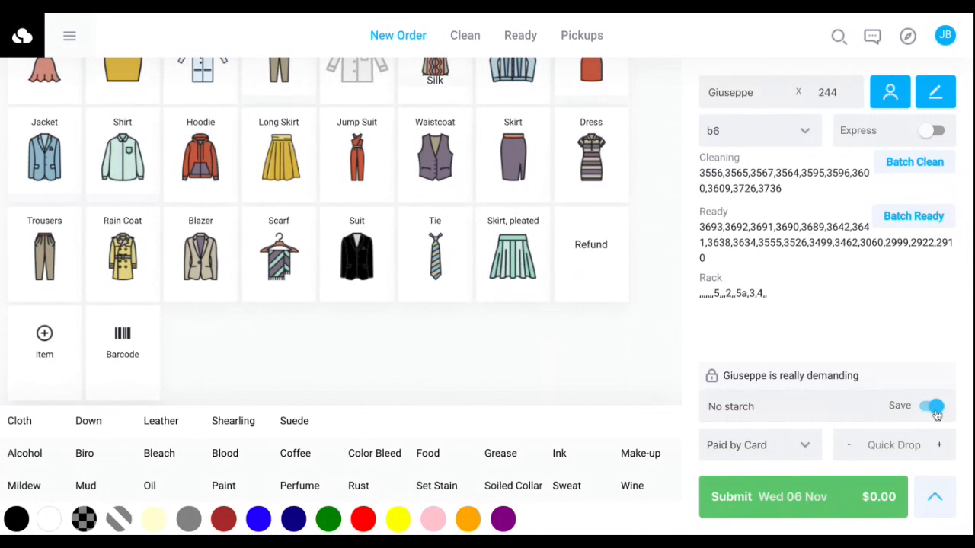
Review the customer's profile, including the saved notes, and update the record without editing any field.
click(921, 102)
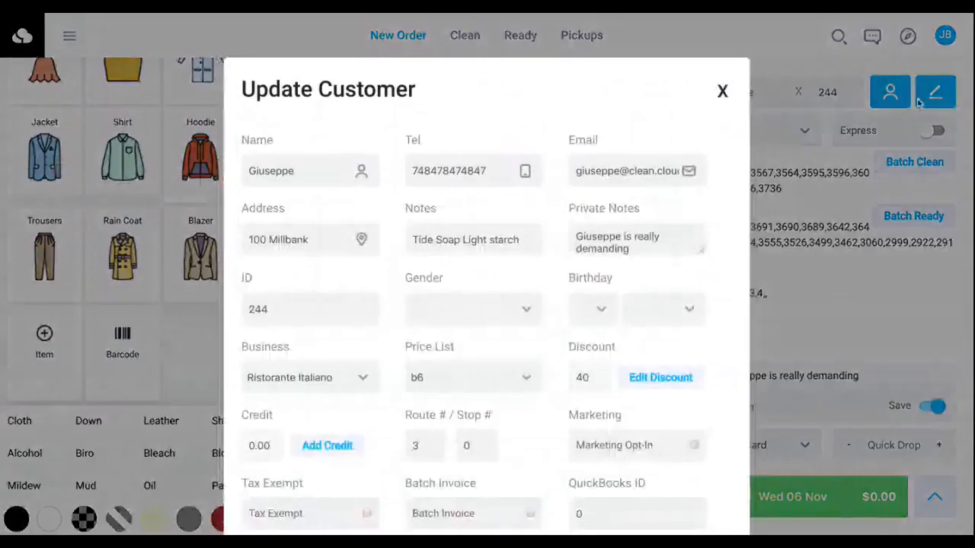
scroll(509, 191, down, 1)
double_click(509, 189)
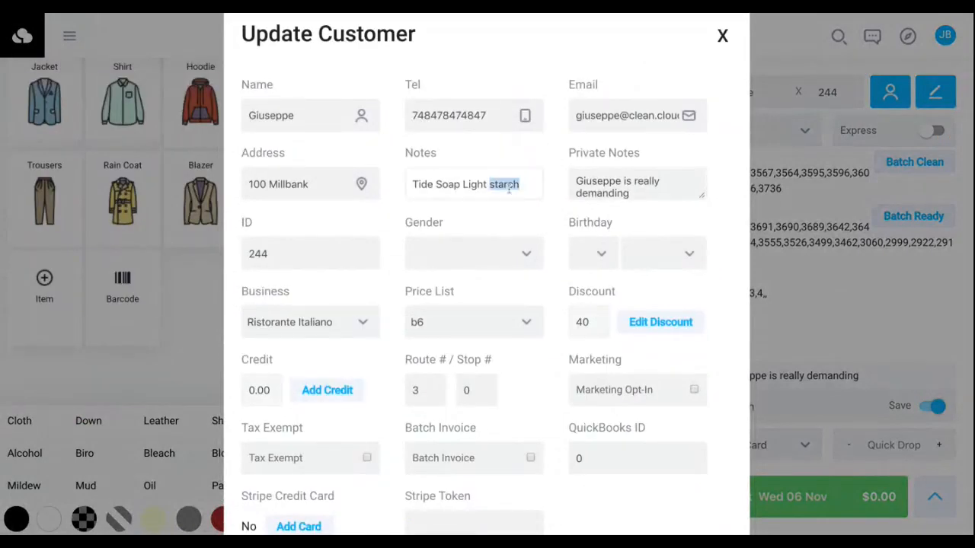
click(509, 189)
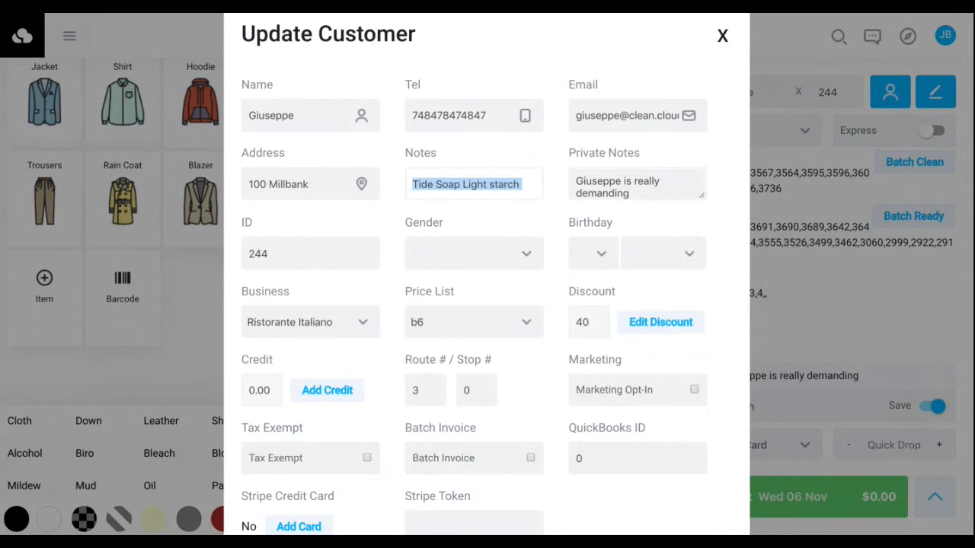
scroll(517, 296, down, 2)
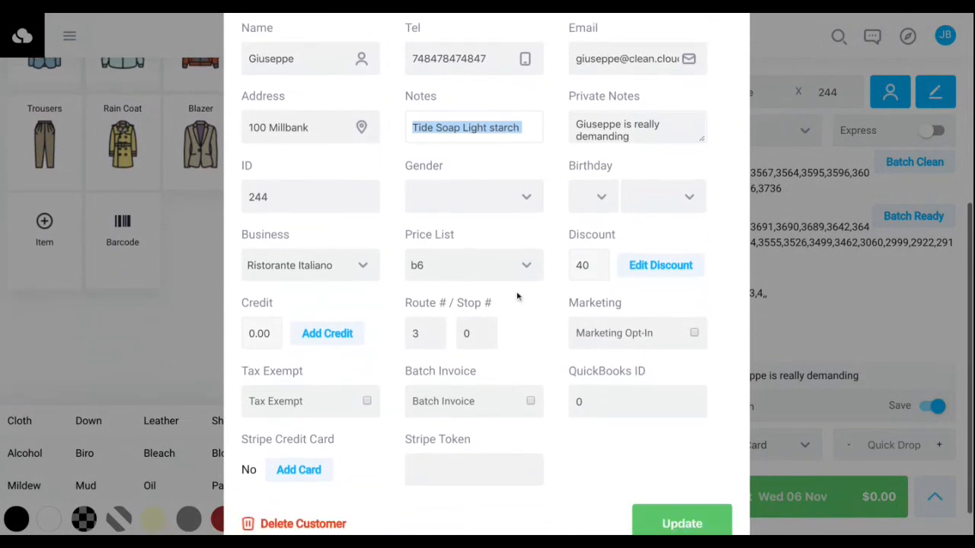
scroll(521, 293, up, 2)
scroll(522, 293, down, 3)
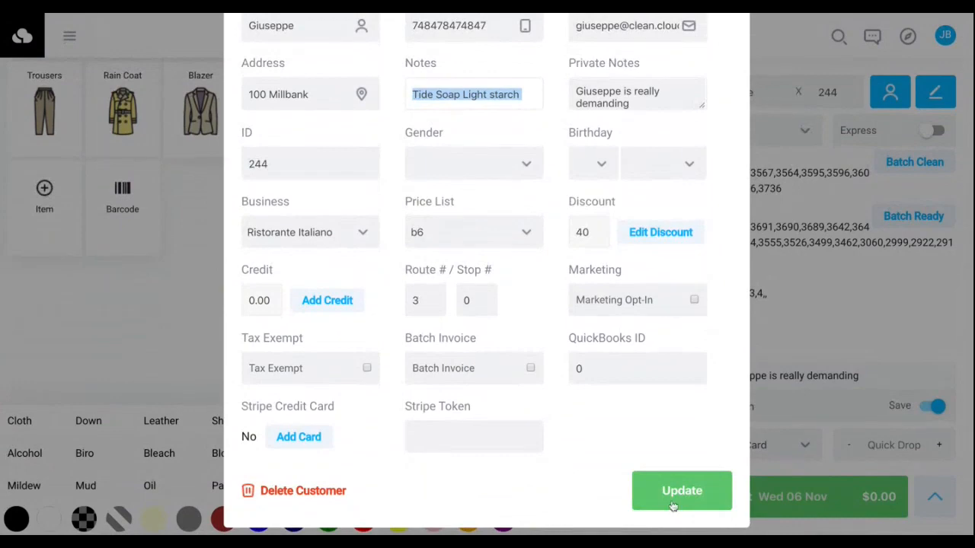
click(674, 503)
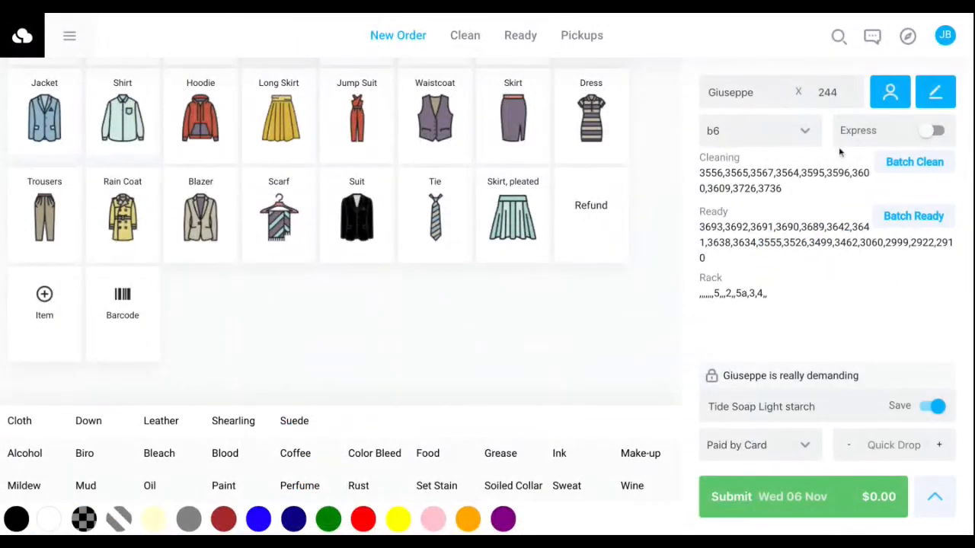
View the customer's summary of sales, loyalty points, popular items and contact details.
click(891, 95)
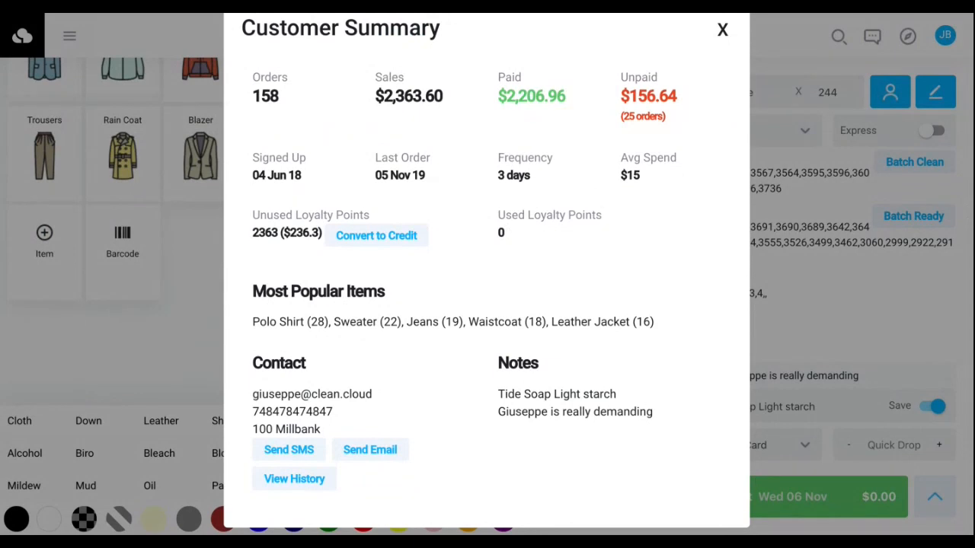
scroll(561, 335, up, 1)
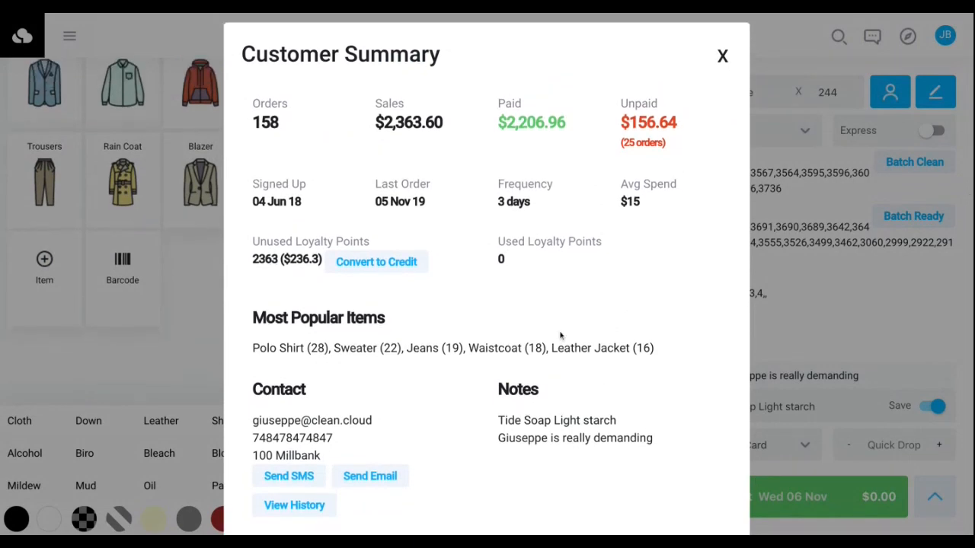
scroll(561, 335, up, 1)
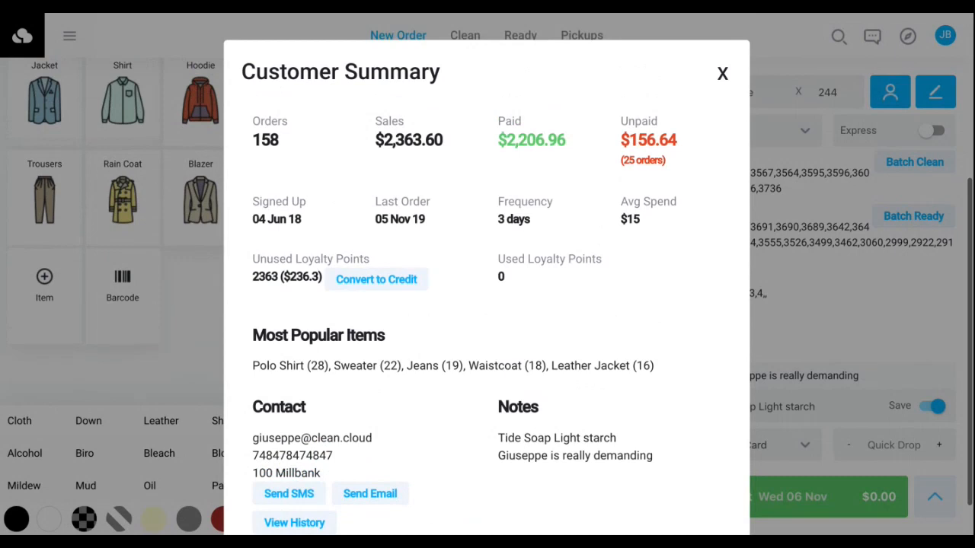
click(727, 72)
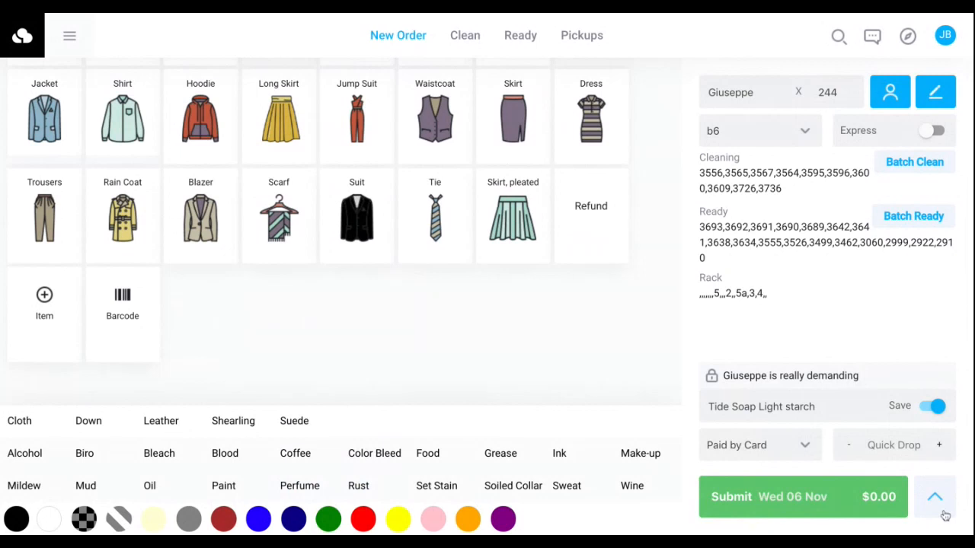
Clear the discount percentage in the order's payment details and return to the item list.
click(943, 511)
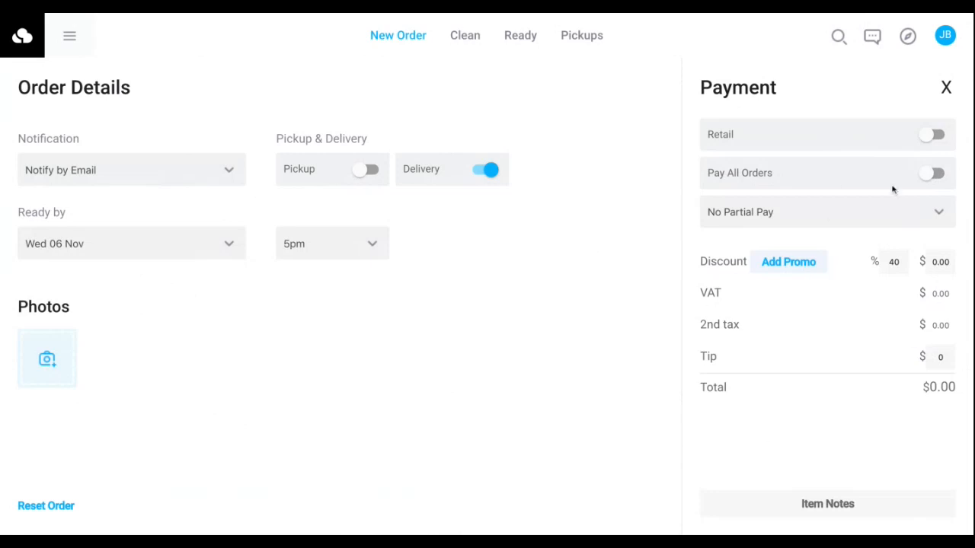
click(894, 262)
key(BackSpace)
key(BackSpace)
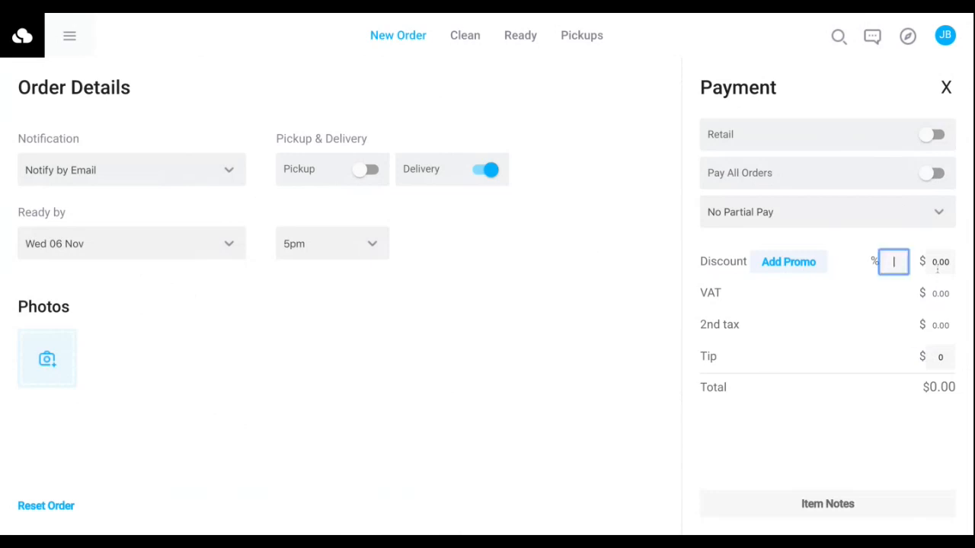
click(946, 89)
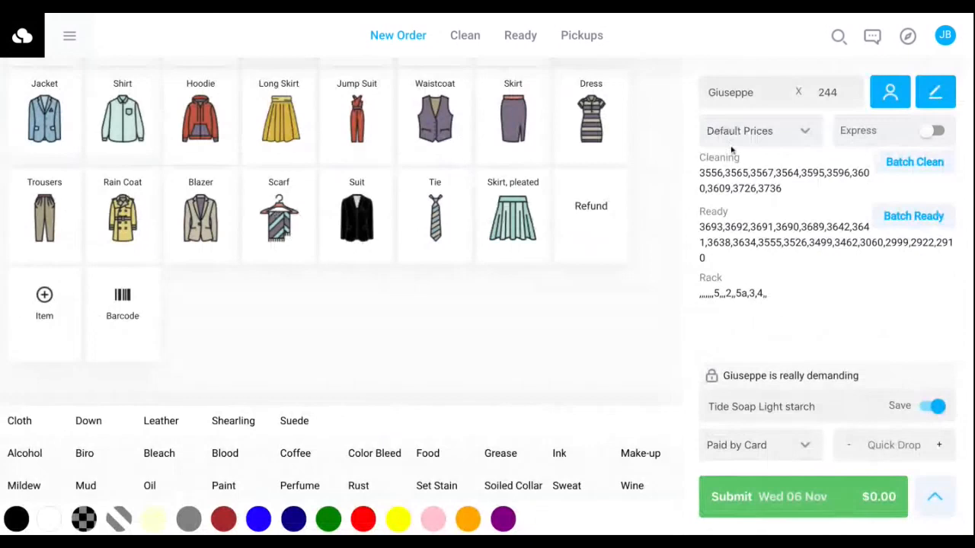
Add three waistcoats to the order and set its discount to 20 percent.
click(432, 115)
click(432, 114)
click(432, 115)
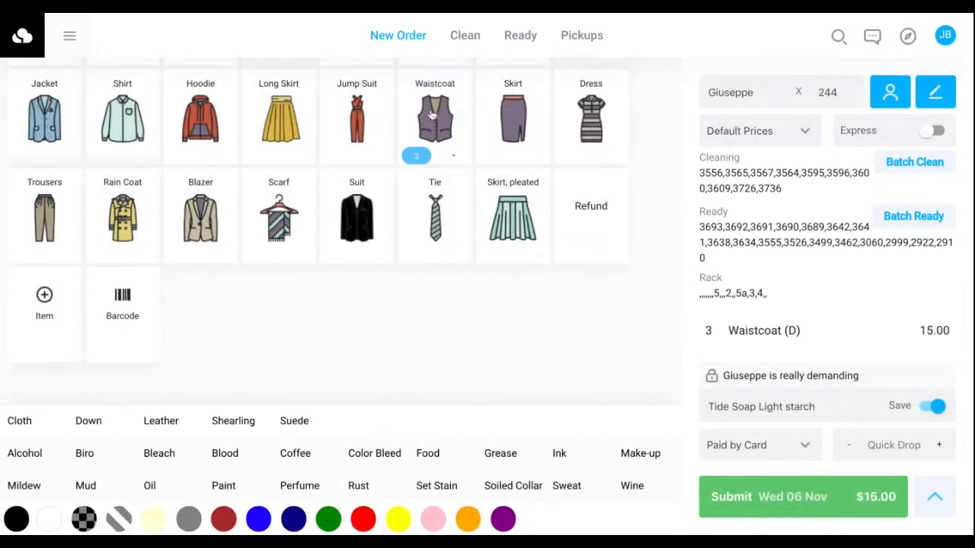
click(938, 504)
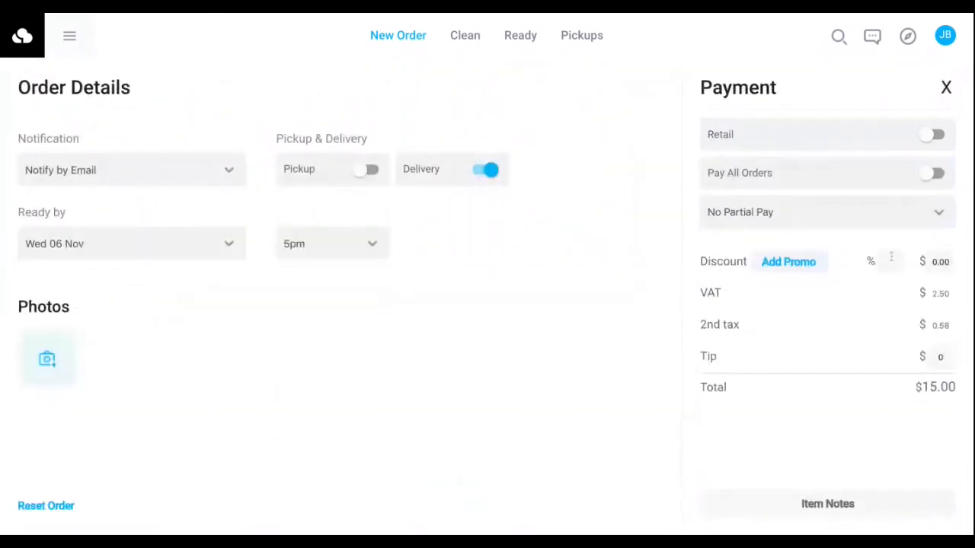
click(887, 260)
text(20)
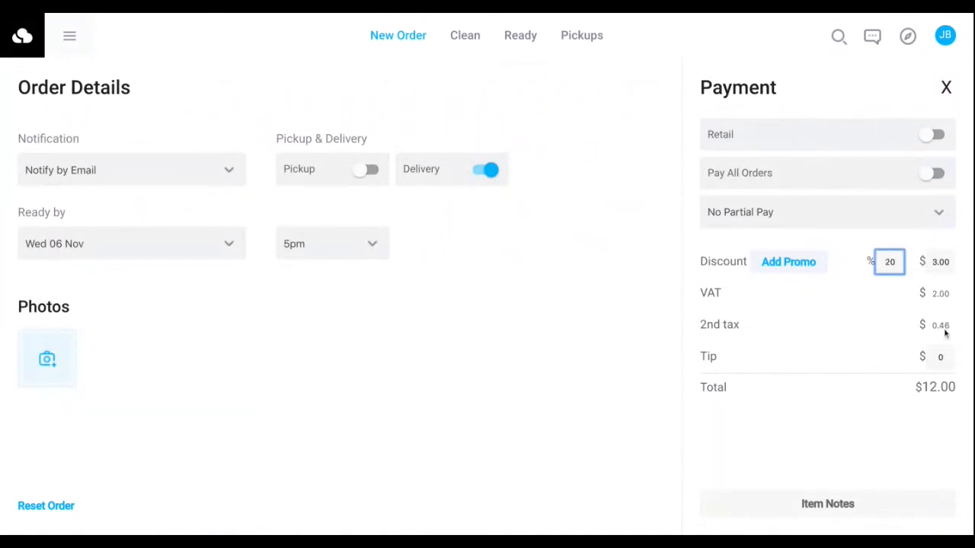
View the available promos without applying one, and go back to the order's items.
click(789, 261)
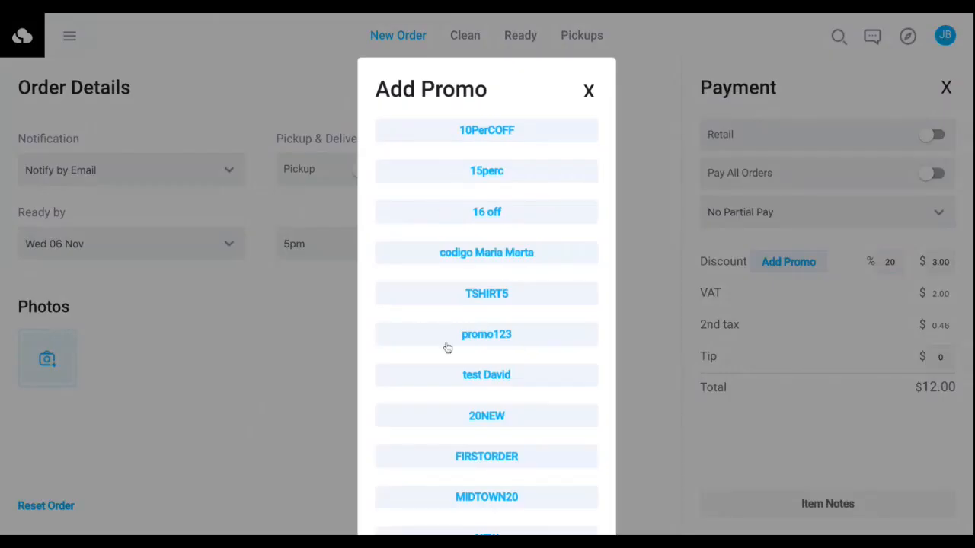
click(585, 91)
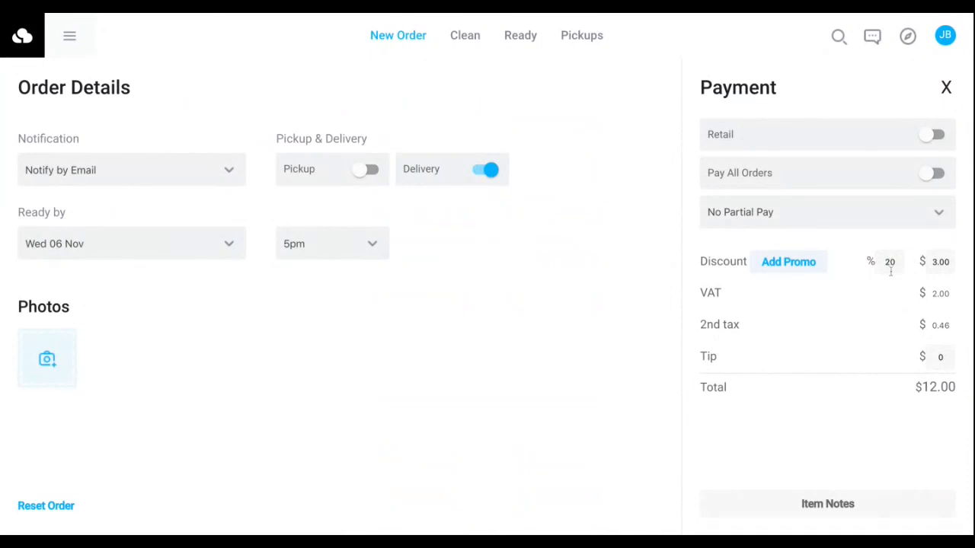
click(946, 89)
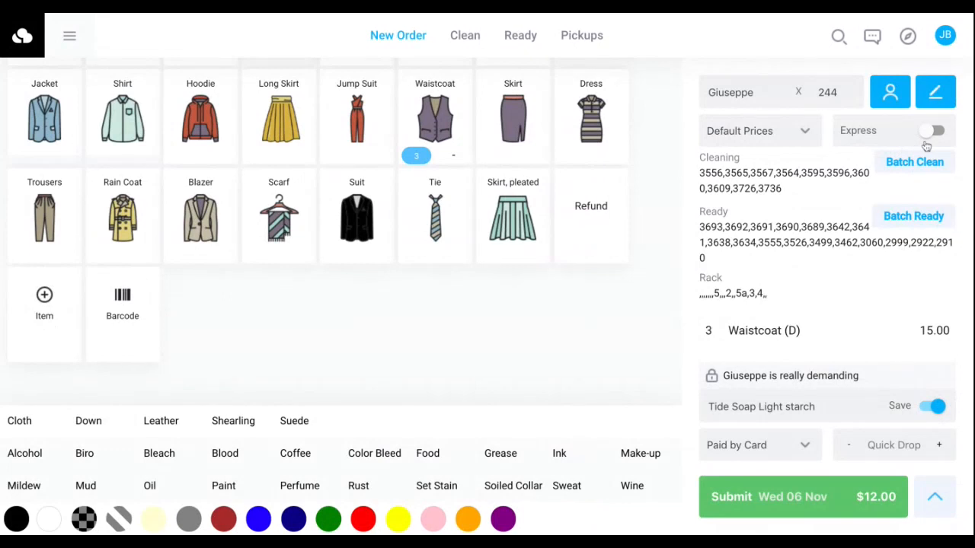
Add one skirt to the order while Express service is temporarily switched on.
click(931, 133)
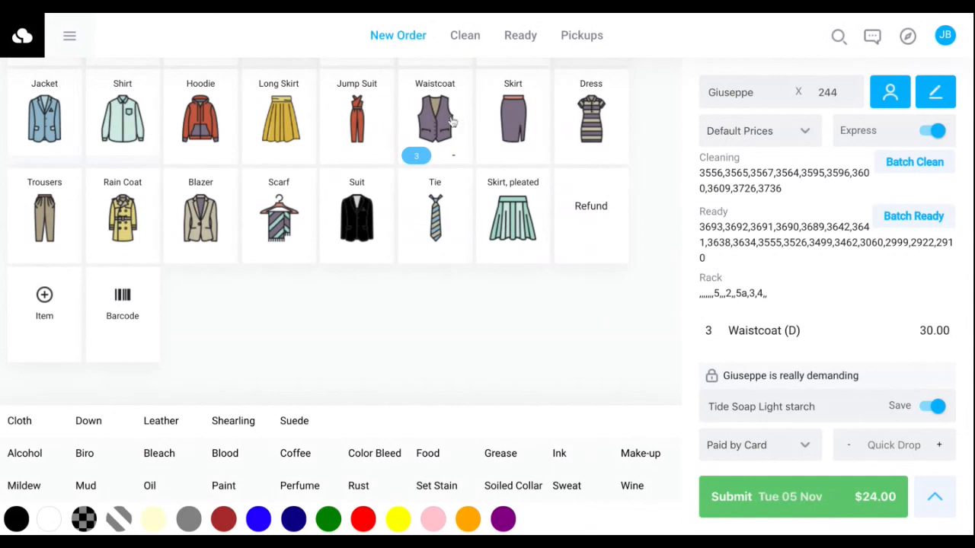
click(510, 118)
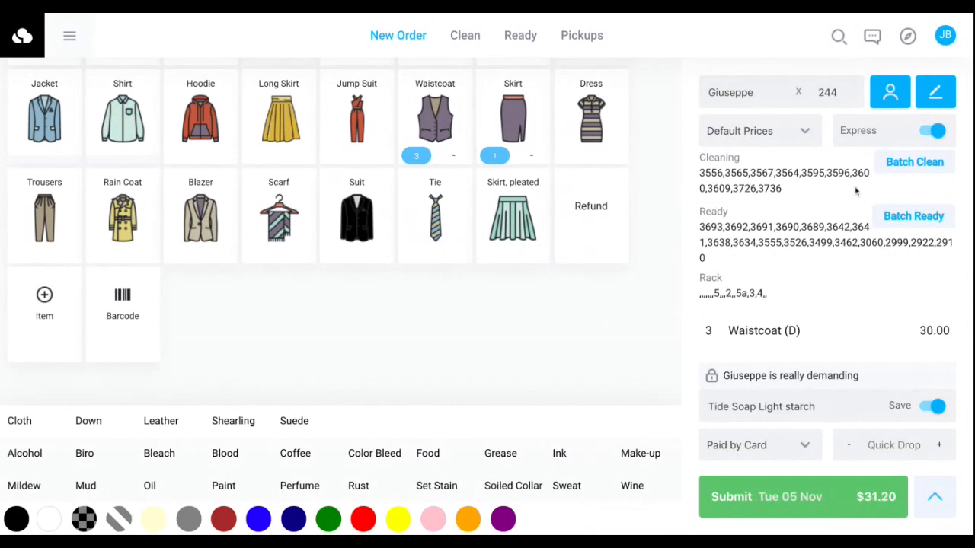
click(932, 131)
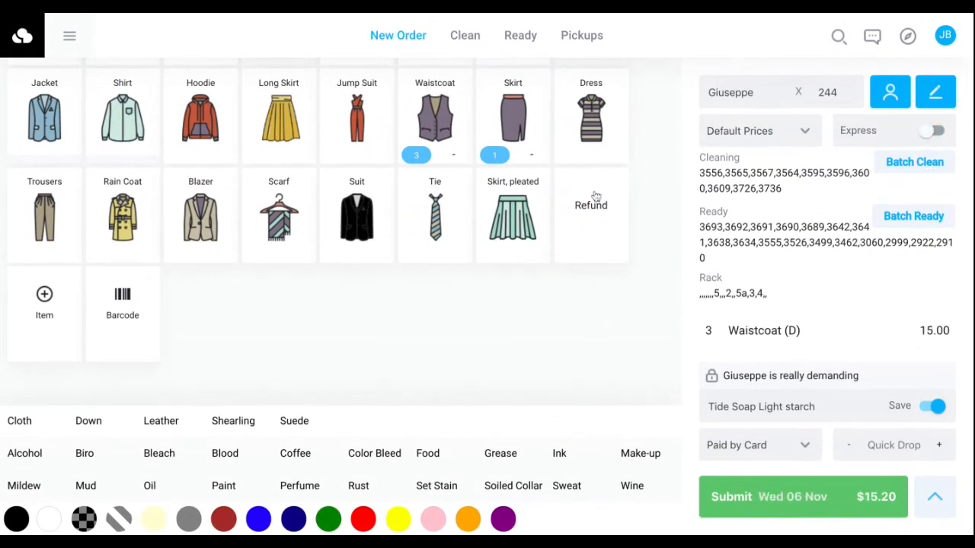
Move all of the customer's orders in cleaning to ready with Batch Clean.
drag(699, 173, 748, 188)
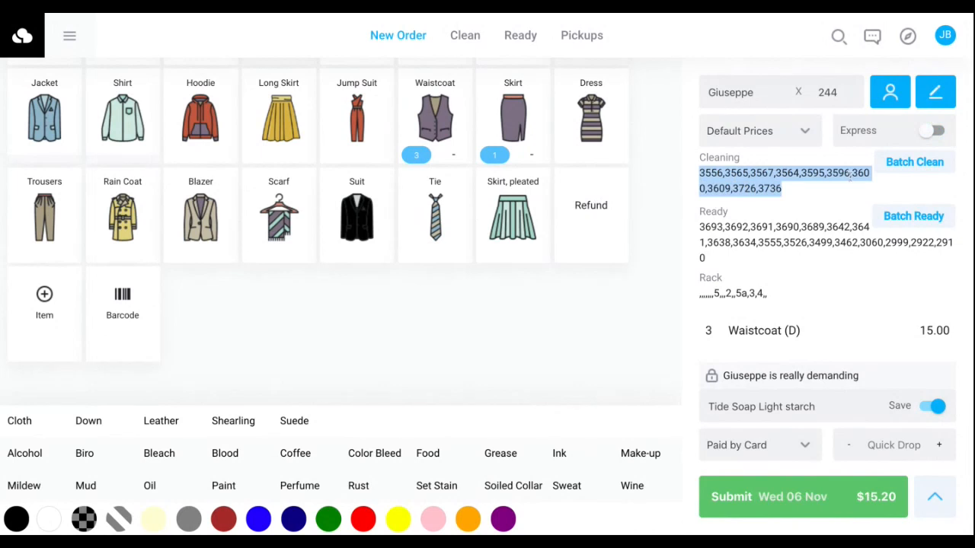
click(920, 169)
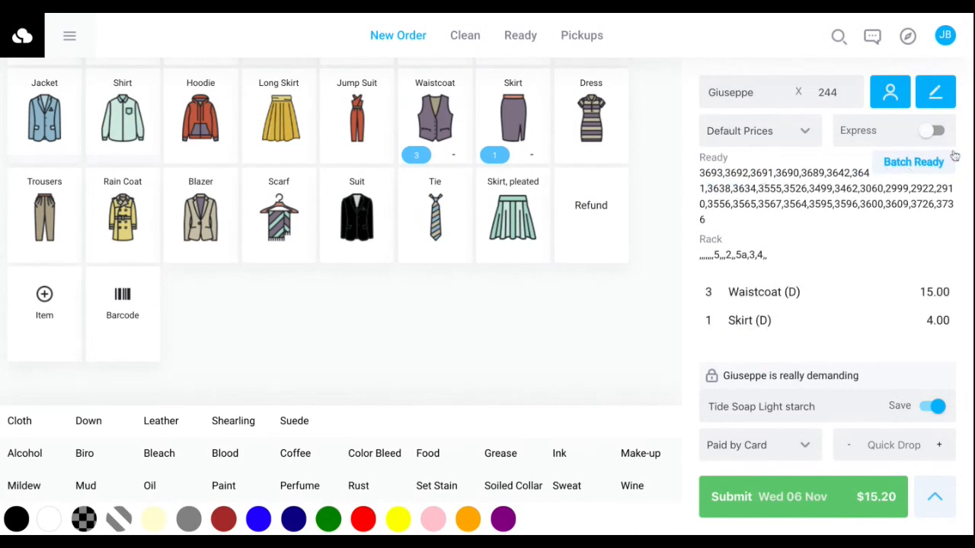
Complete all of the customer's ready orders with Batch Ready, recording the batch payment as Paid by Card.
click(941, 164)
drag(700, 174, 878, 182)
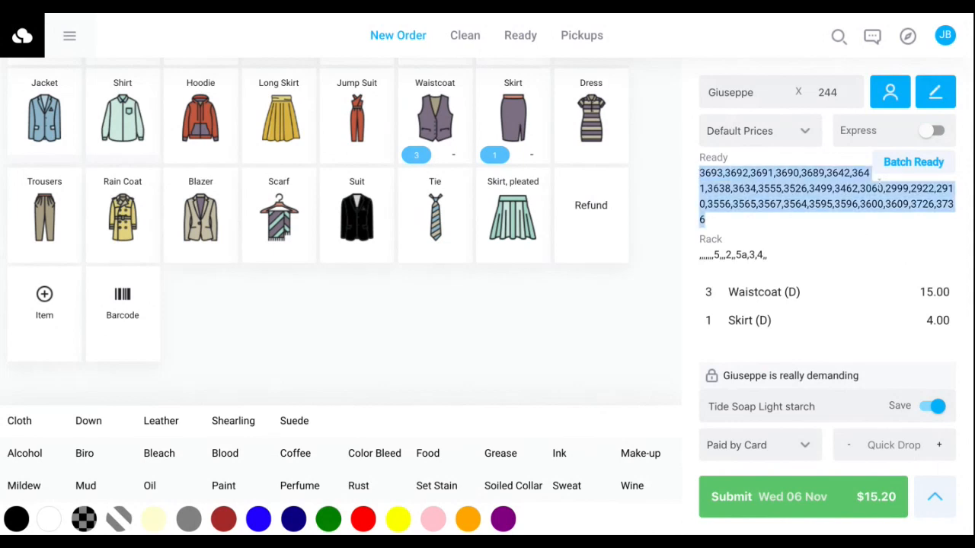
click(913, 162)
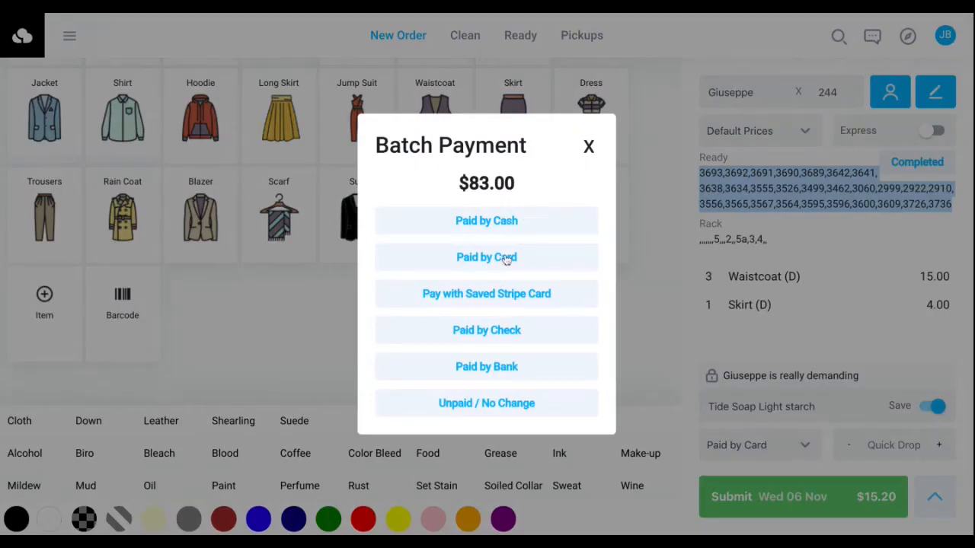
click(507, 259)
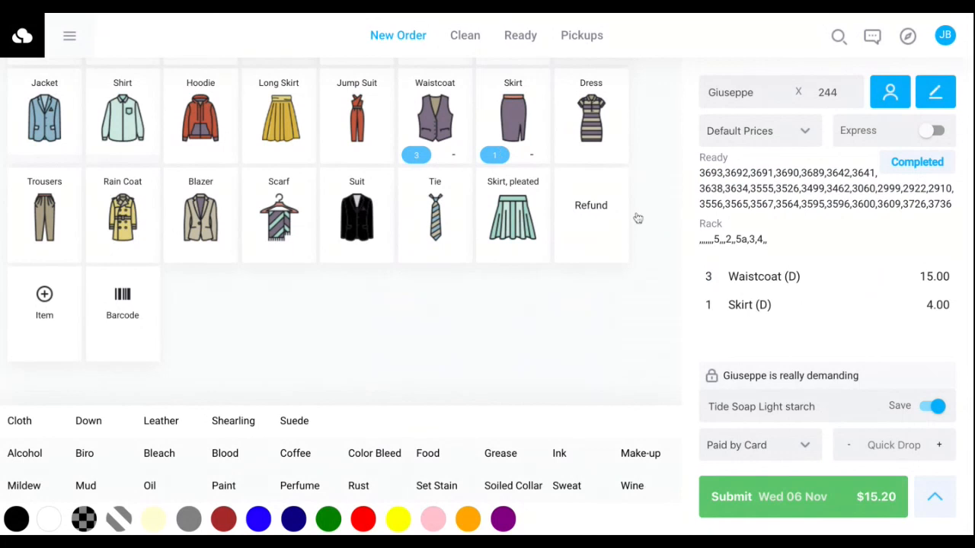
View the order's notification, delivery and payment details without changing them, and return to the item selection.
scroll(489, 265, up, 1)
scroll(489, 265, down, 1)
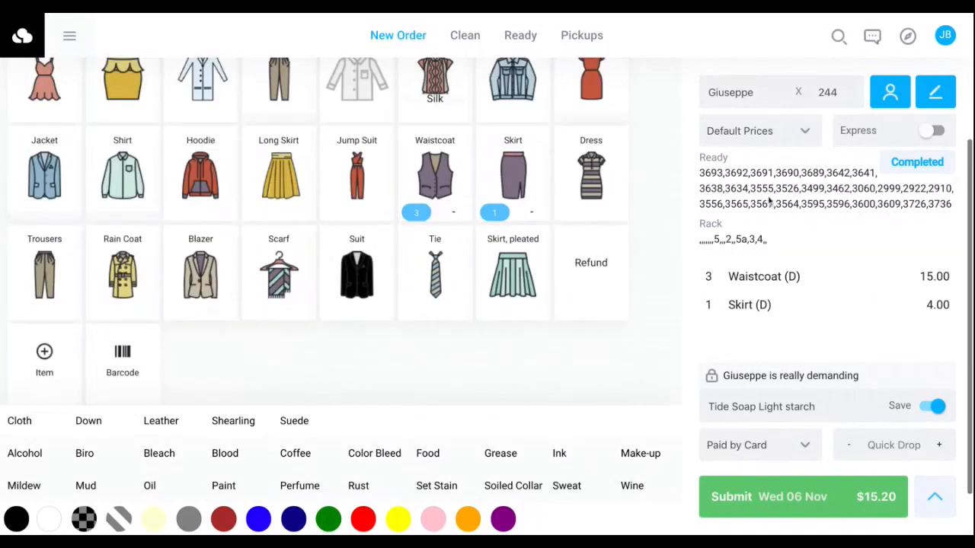
click(935, 496)
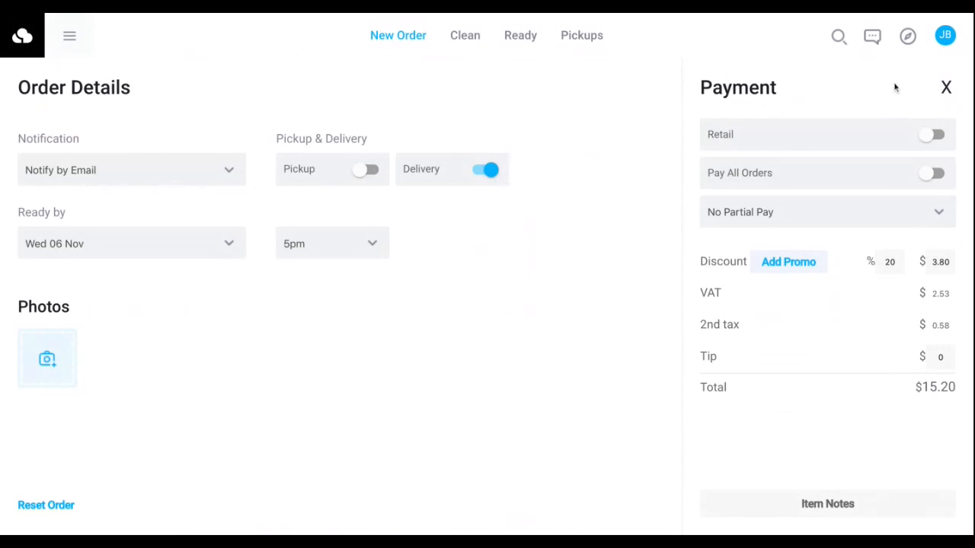
click(946, 88)
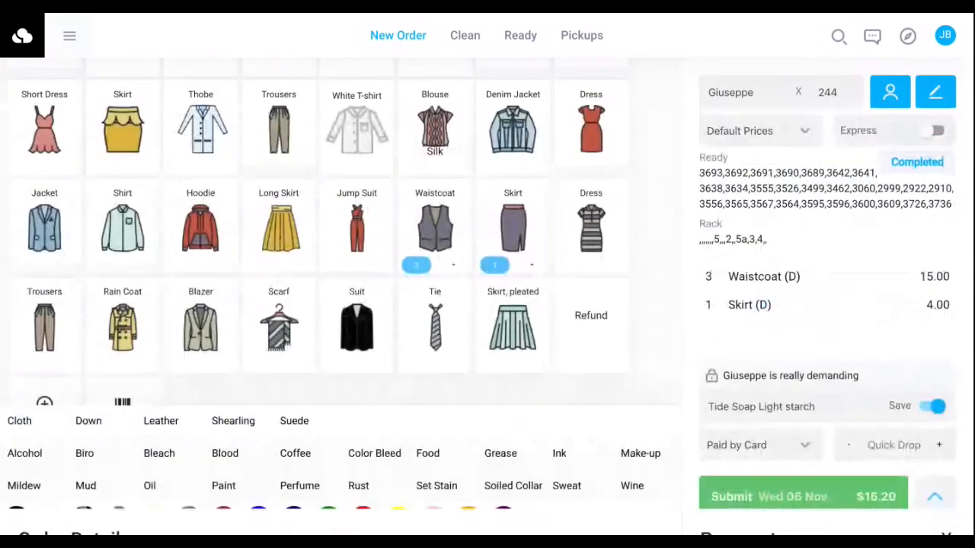
scroll(579, 192, up, 3)
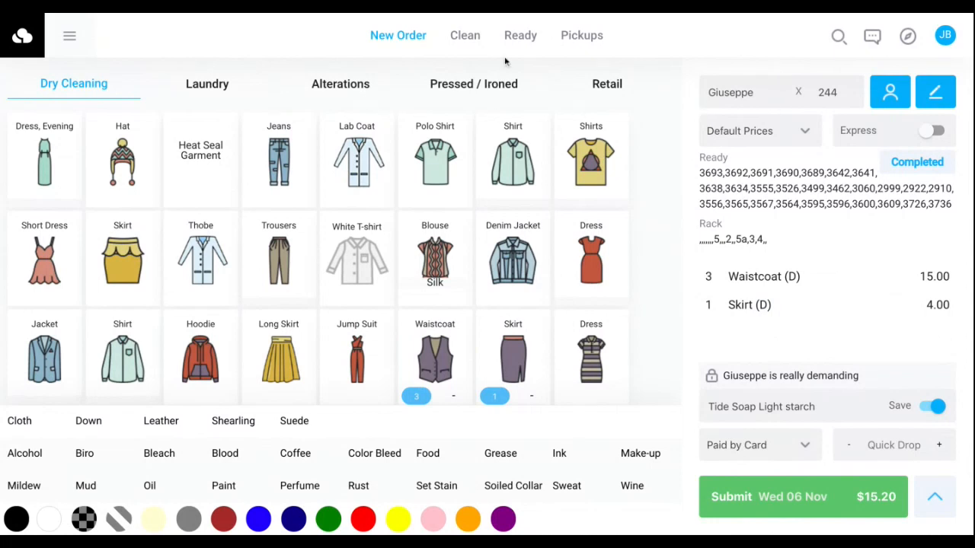
Mark the first order in the Clean list as cleaned with rack location 5a, and check it in the Ready list.
click(465, 36)
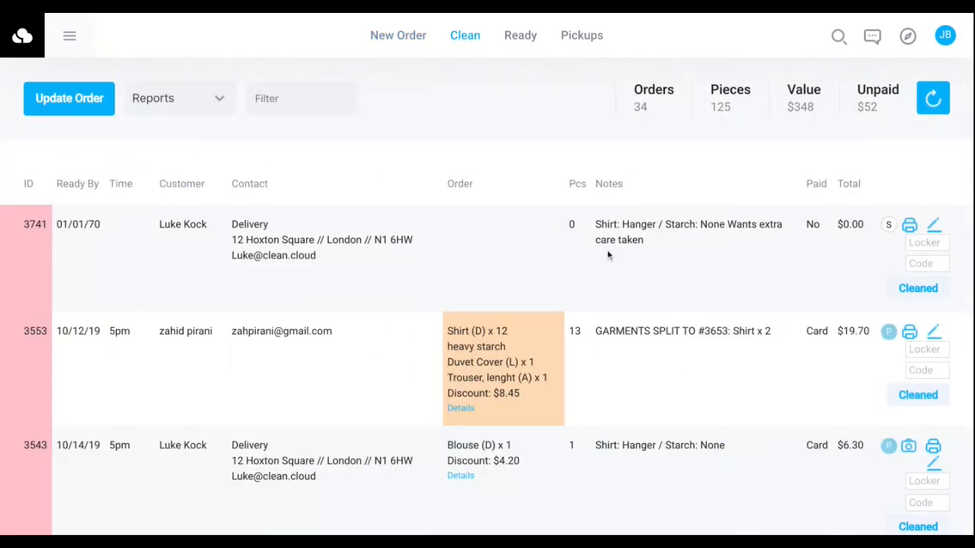
click(902, 289)
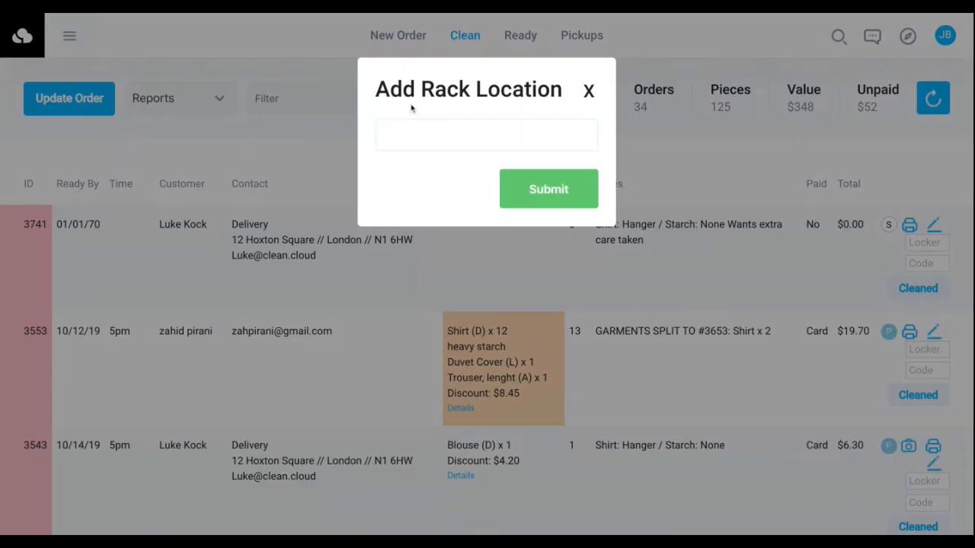
text(5a)
click(518, 178)
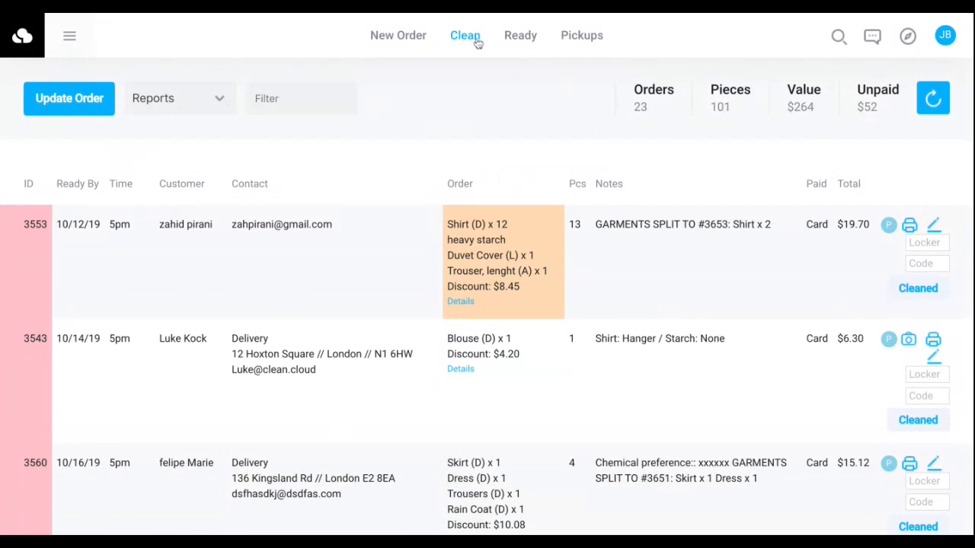
click(514, 36)
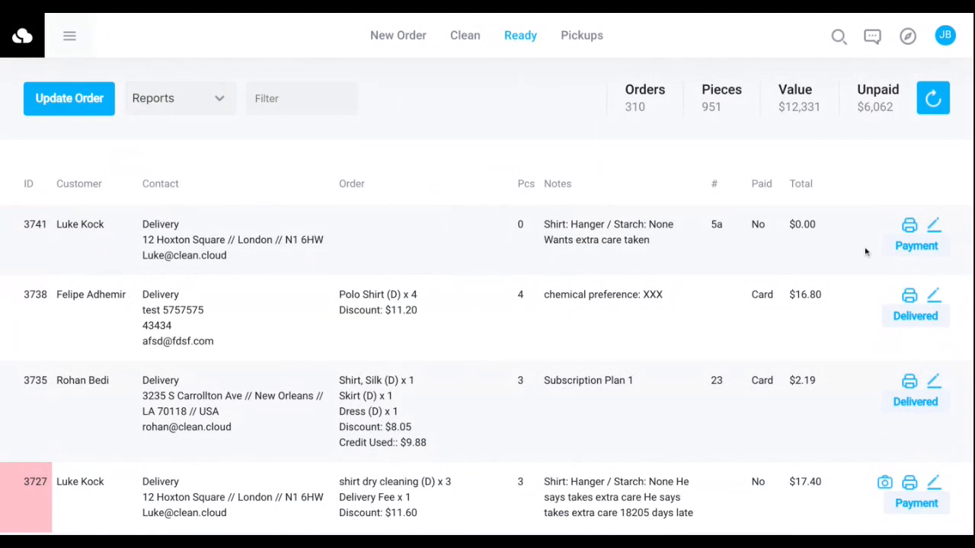
Examine the To Clean report's section breakdown and its list of items to be cleaned, and close the report.
click(466, 38)
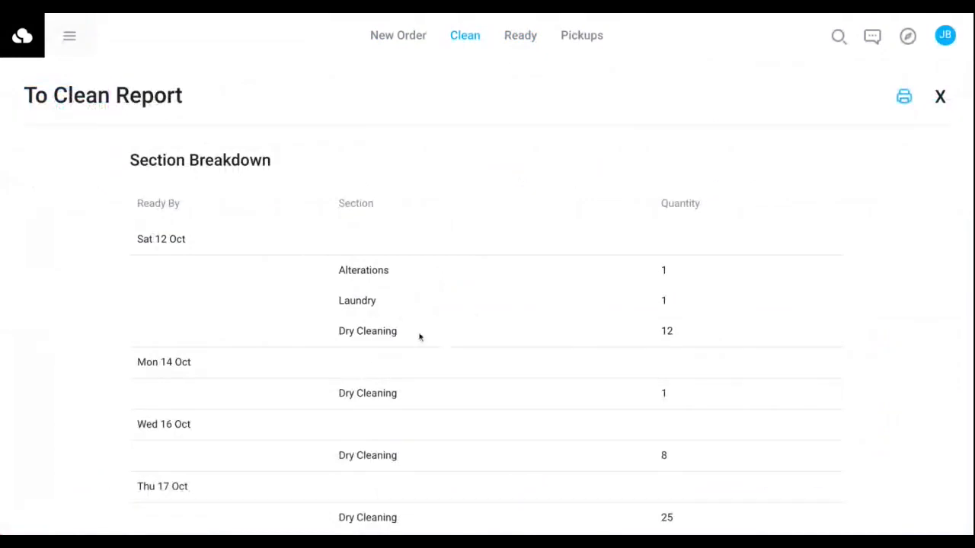
scroll(406, 236, down, 4)
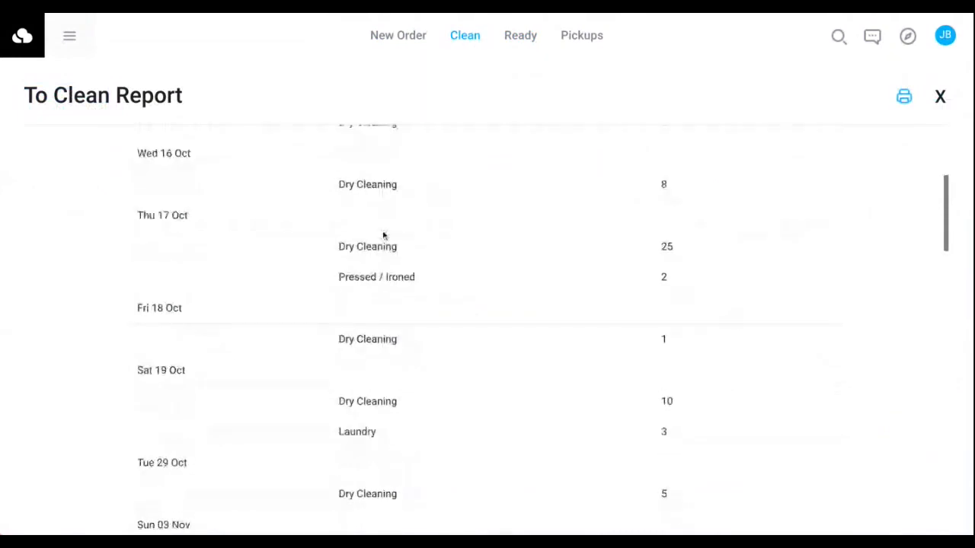
scroll(583, 243, down, 9)
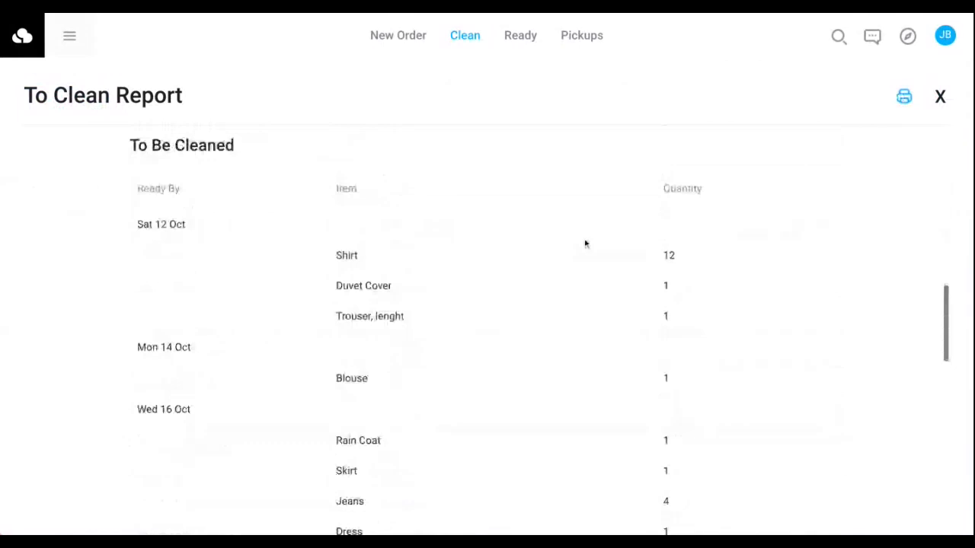
double_click(346, 246)
double_click(348, 275)
click(358, 306)
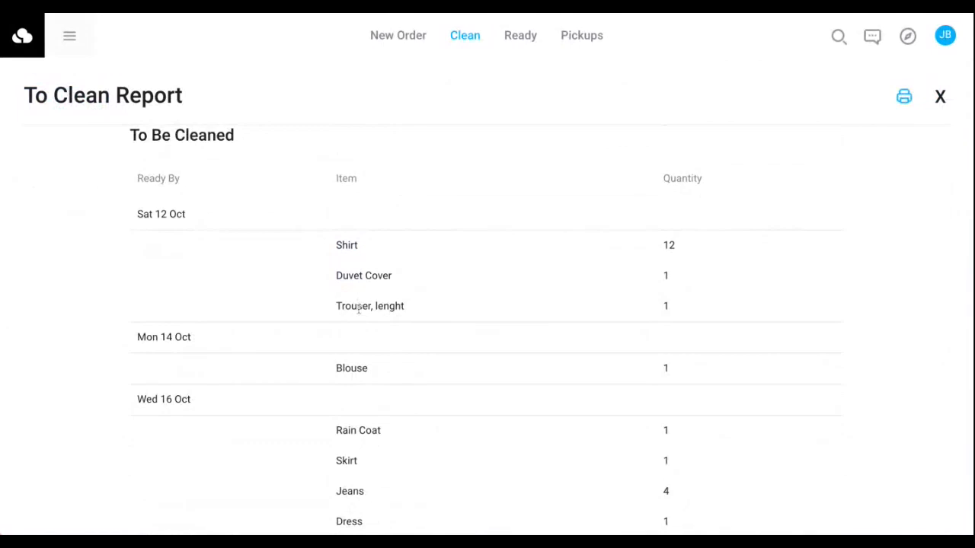
triple_click(358, 307)
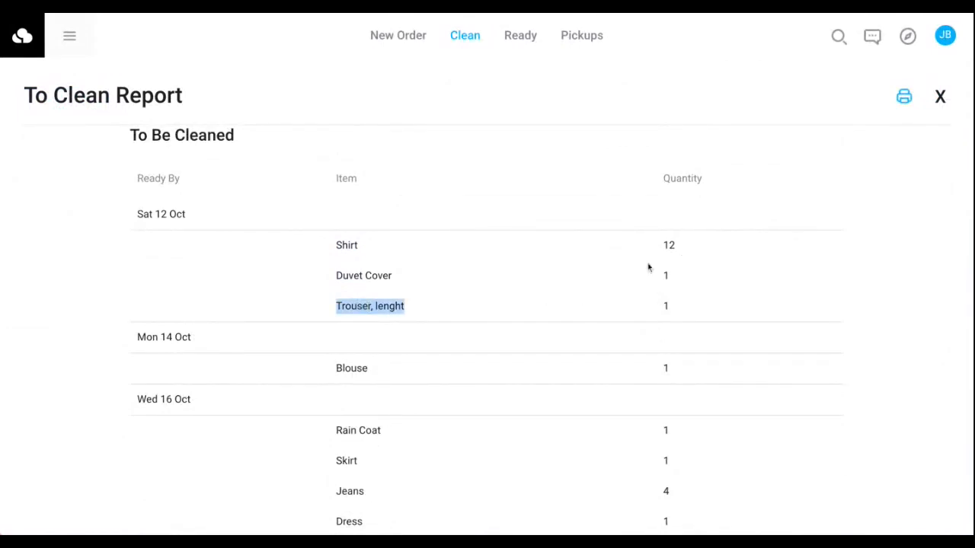
click(941, 97)
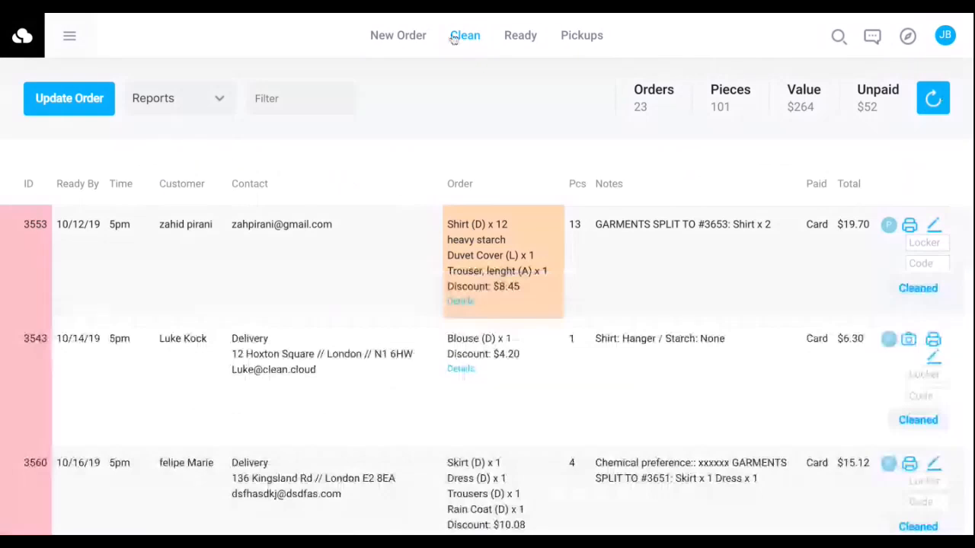
Review the Cleaned Today and Cleaned Yesterday reports, closing each one after viewing it.
click(455, 36)
scroll(602, 267, down, 4)
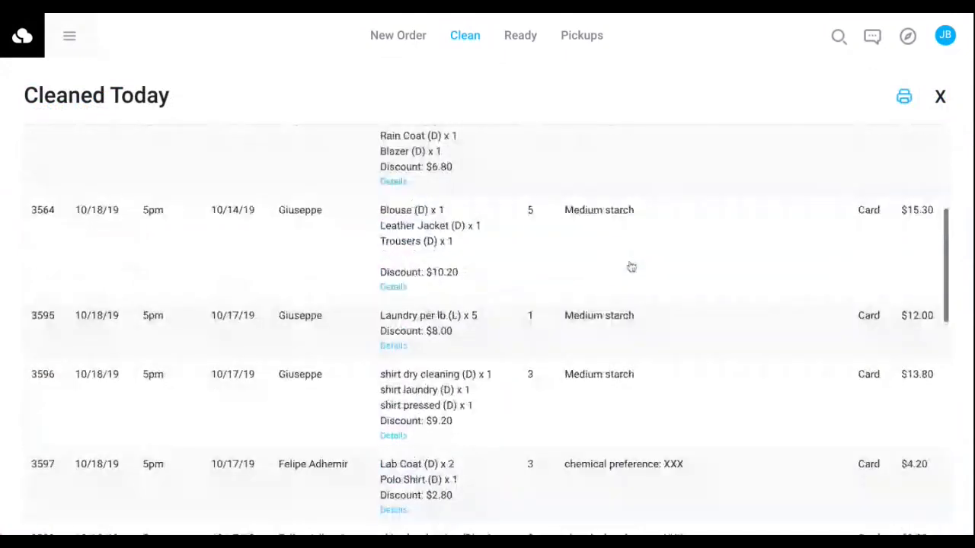
click(940, 96)
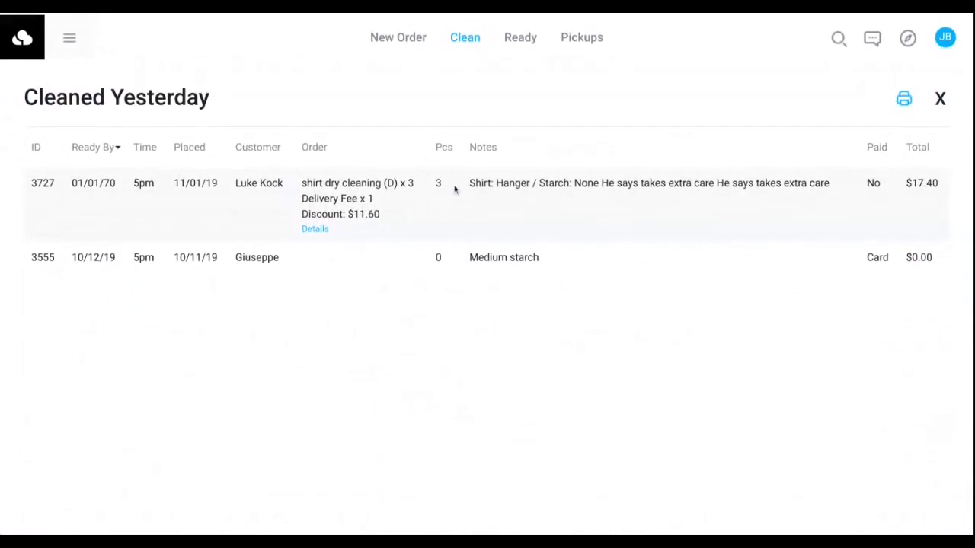
click(940, 98)
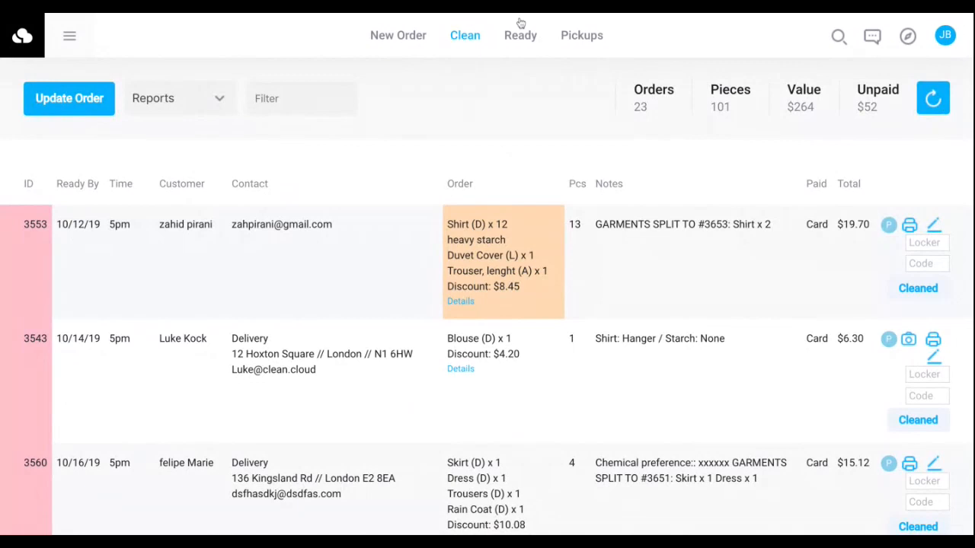
View the Completed Today report for the ready orders and go back to the list of orders in cleaning.
click(520, 30)
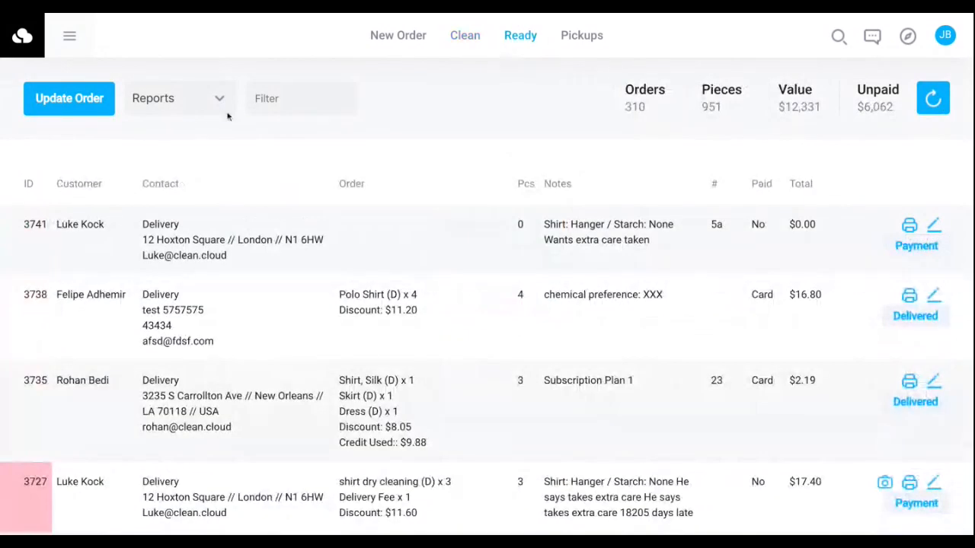
click(227, 113)
click(243, 173)
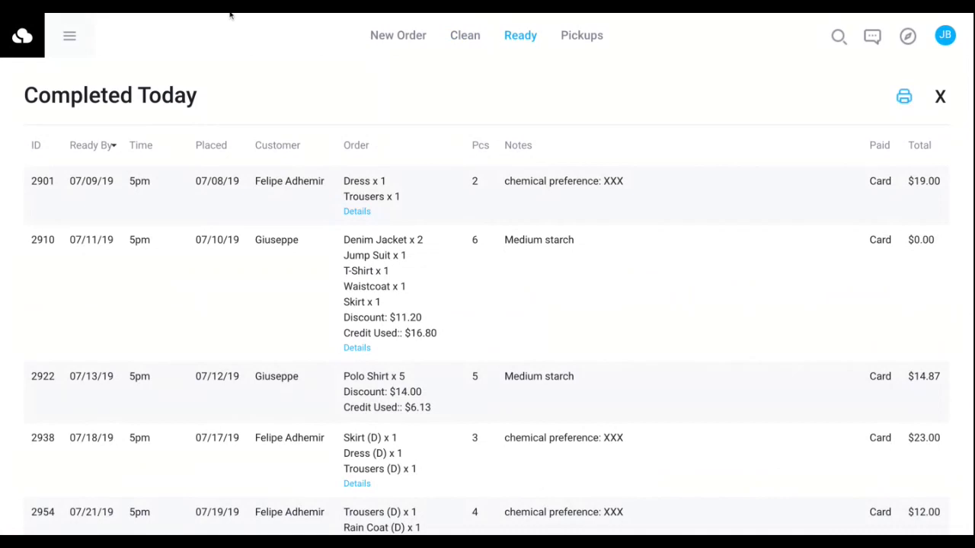
click(473, 36)
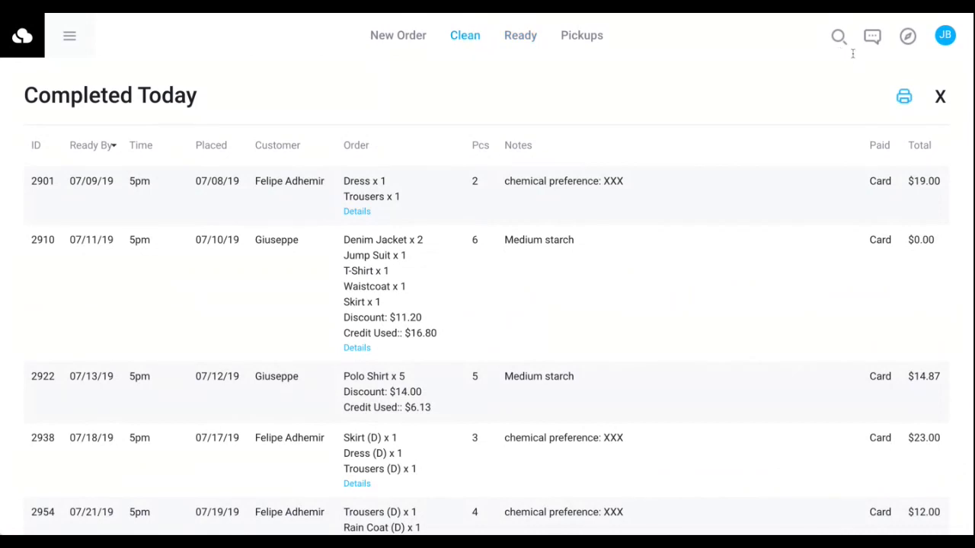
click(940, 98)
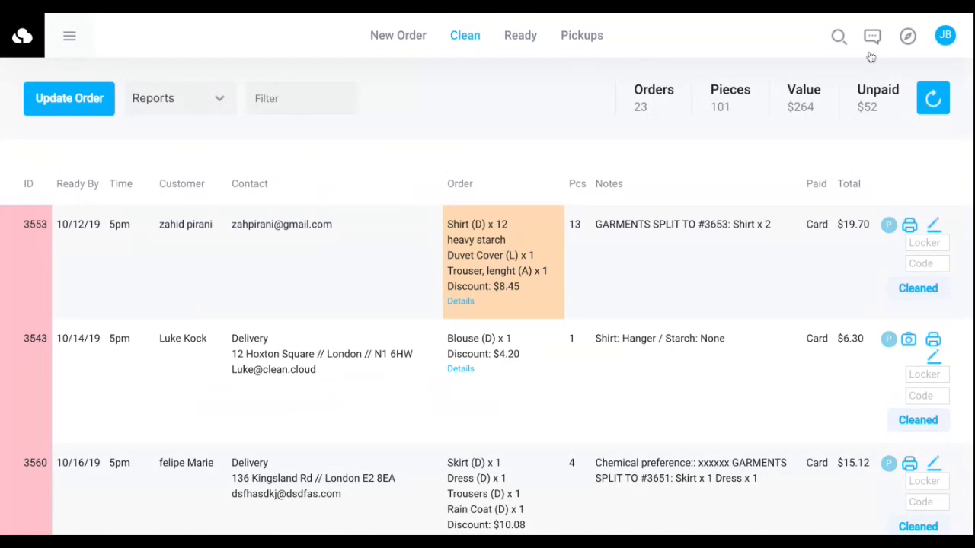
Search for orders by the customer's name and return to the order in progress.
click(776, 40)
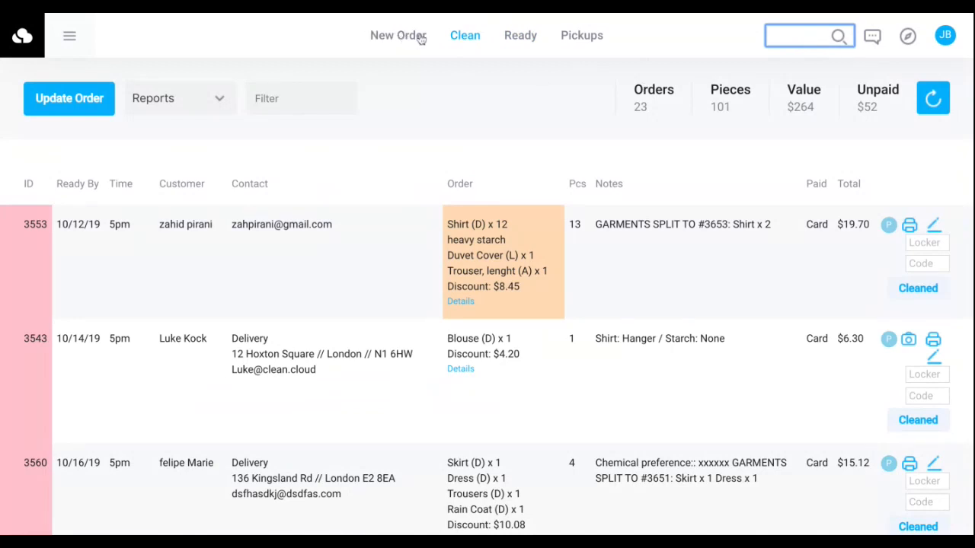
text(giuse)
key(Return)
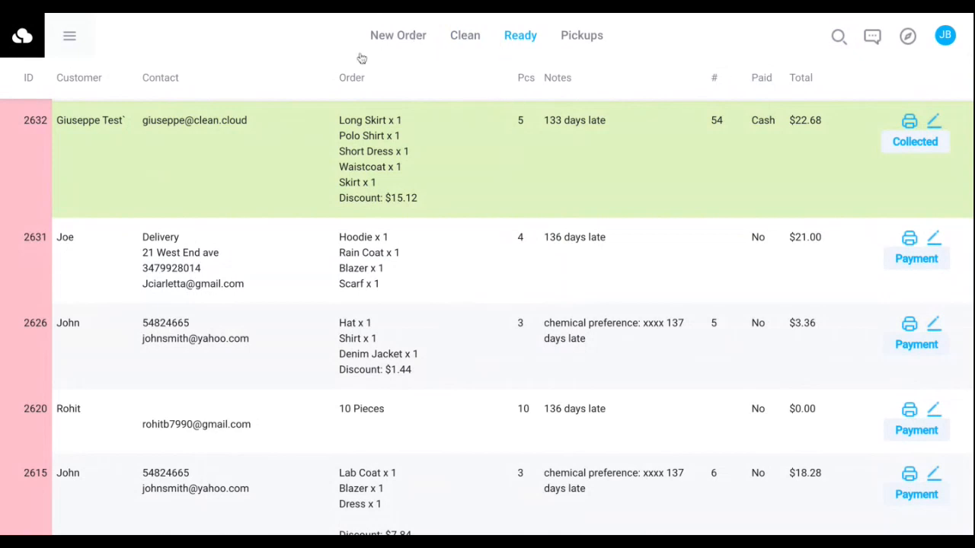
click(398, 42)
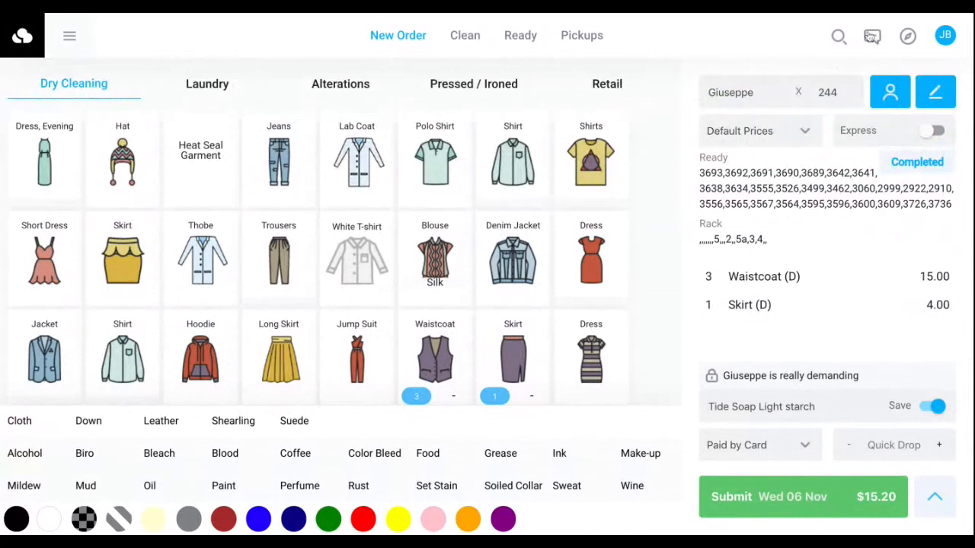
View the message inbox and the reply form for the declined laundry pickup message, closing both without sending anything.
click(870, 37)
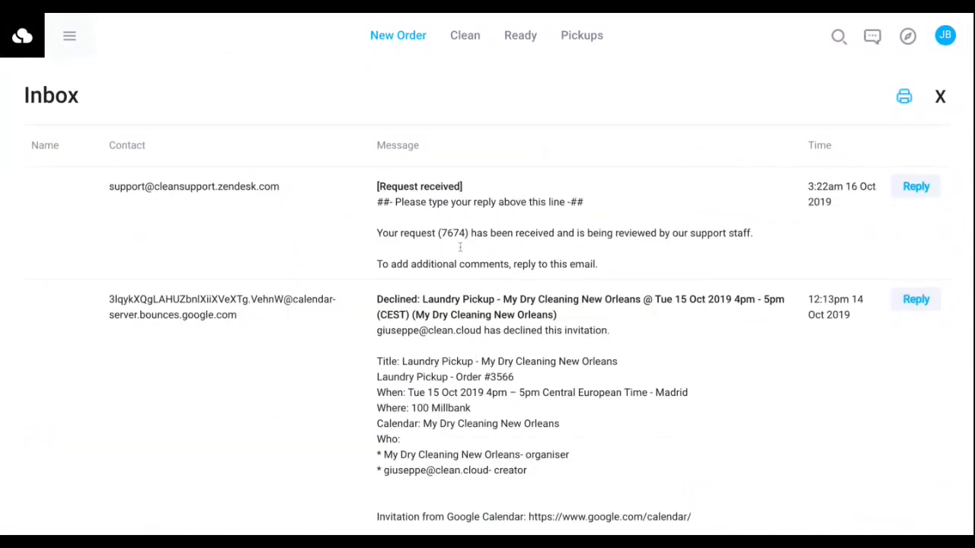
scroll(531, 321, down, 1)
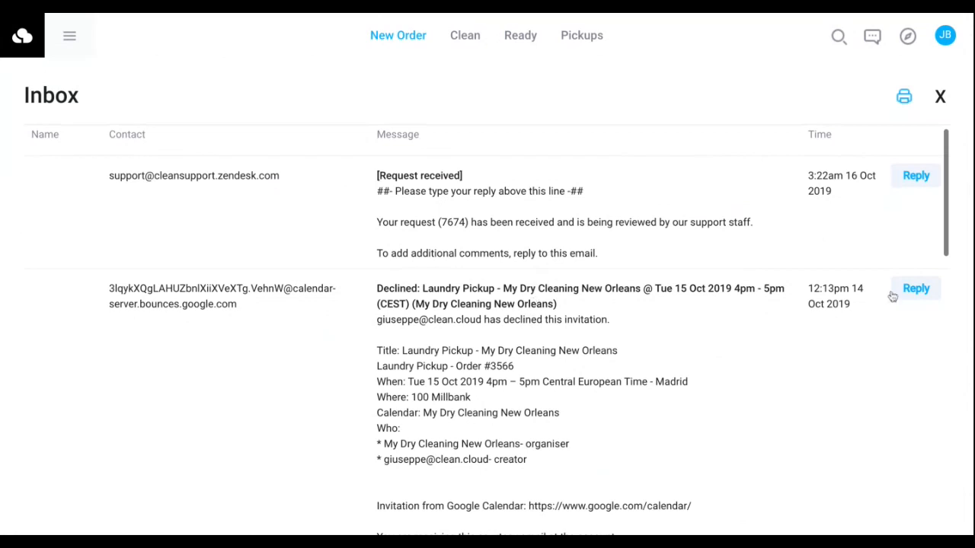
click(914, 288)
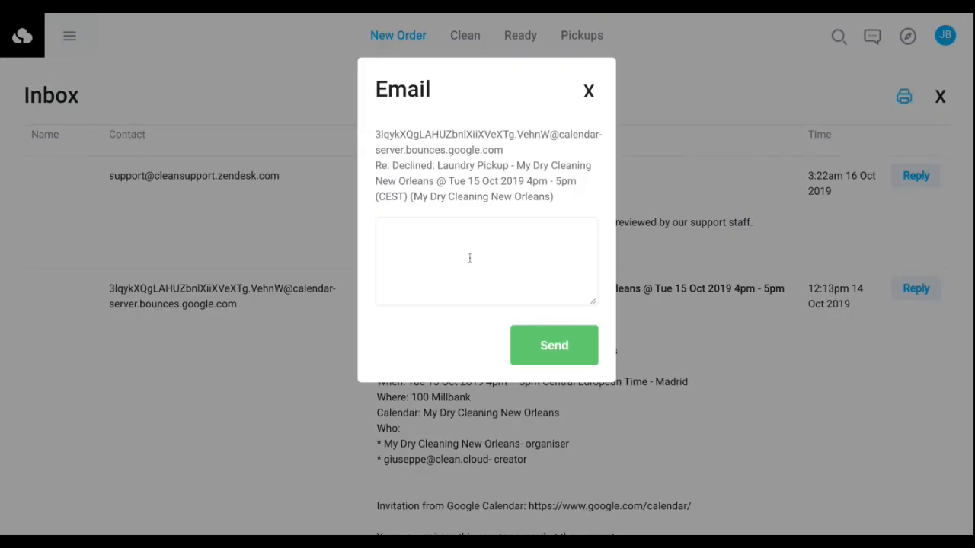
click(589, 92)
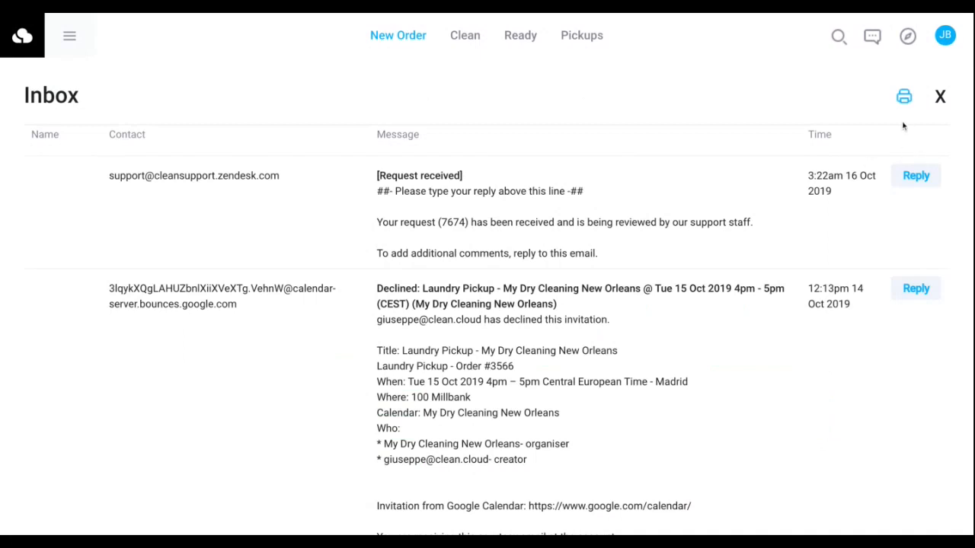
click(941, 97)
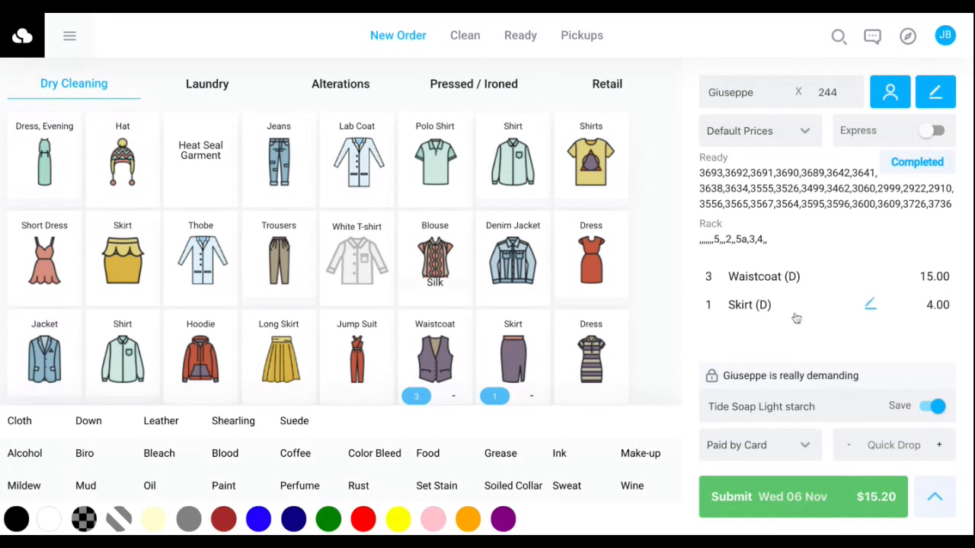
Submit the customer's order of three waistcoats and one skirt, paid by card and ready Wed 06 Nov.
scroll(866, 305, down, 1)
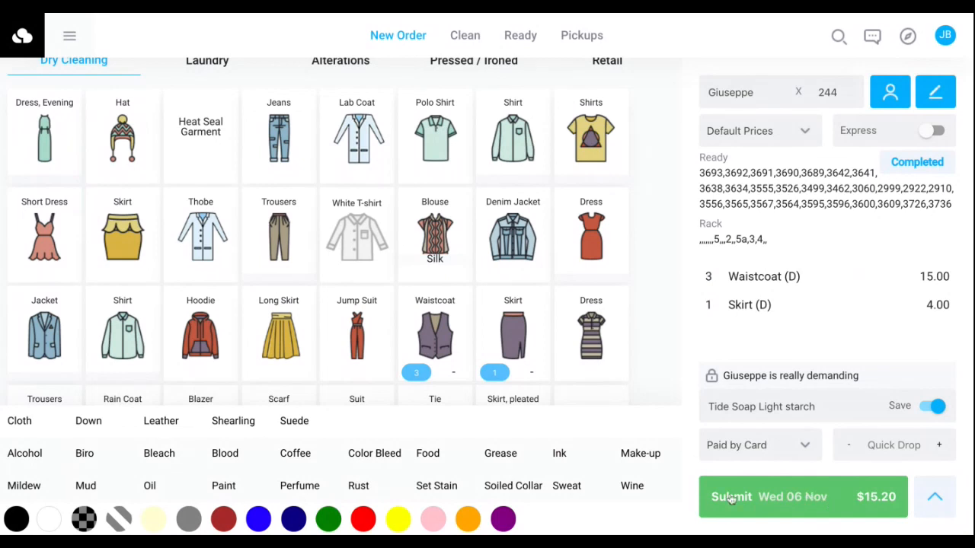
scroll(566, 324, up, 1)
scroll(561, 320, down, 2)
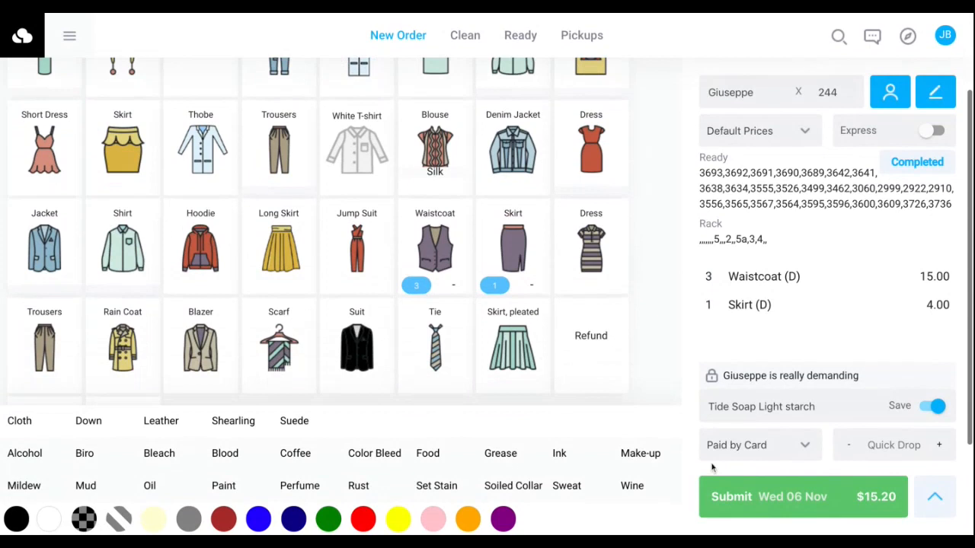
scroll(629, 361, down, 3)
click(737, 496)
Add a custom item named Curtains with quantity 1, price 37 and 0 pieces to a new order, and close the previous order's summary.
scroll(432, 336, down, 5)
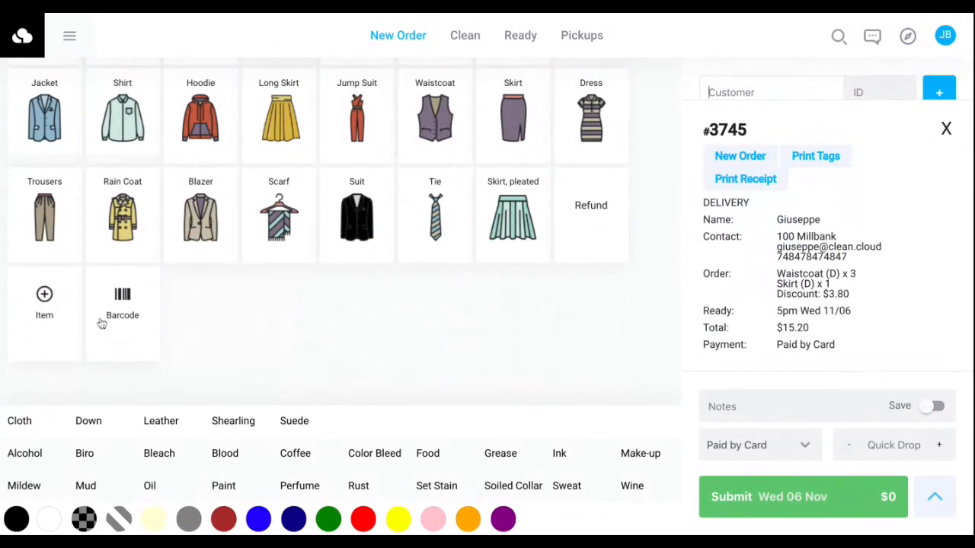
click(46, 306)
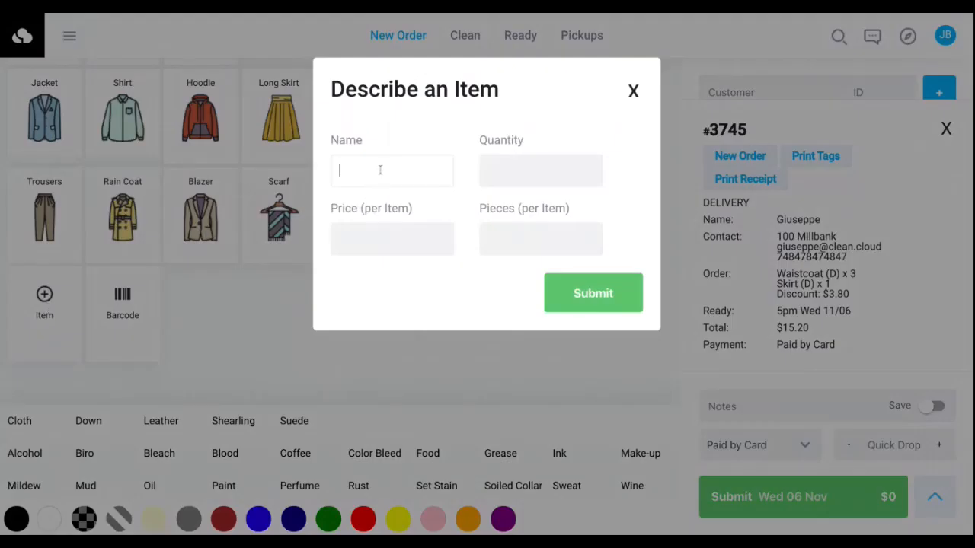
text(Curtains)
click(537, 171)
text(1)
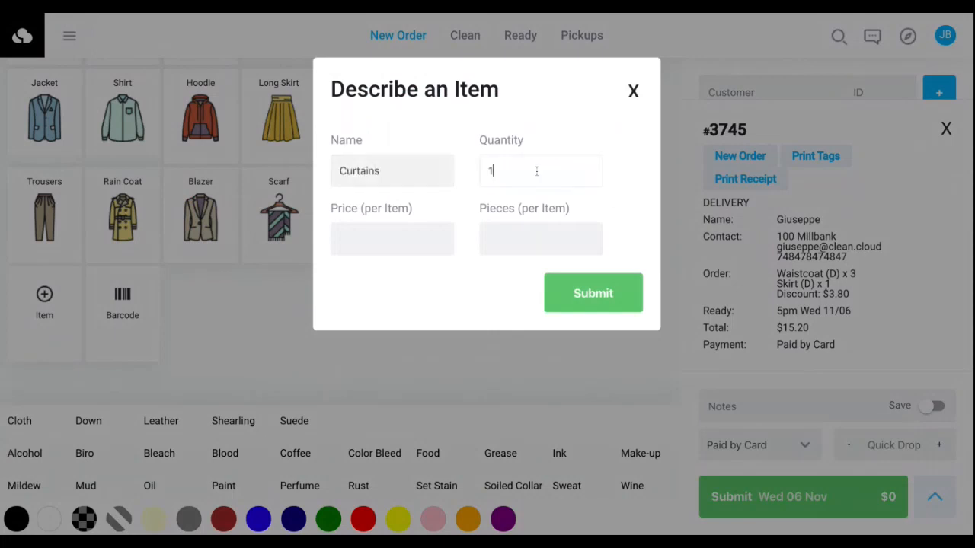
click(360, 240)
text(37)
click(535, 242)
text(0)
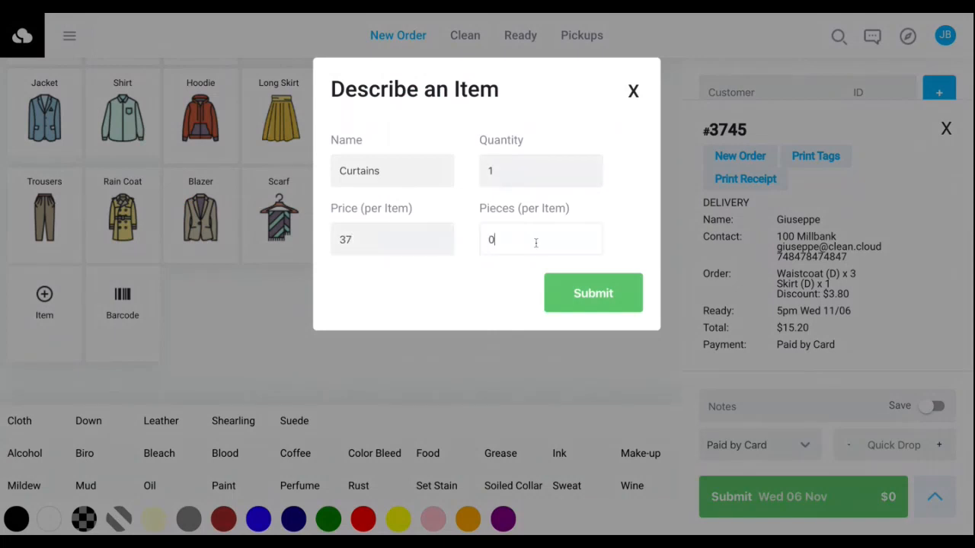
click(583, 280)
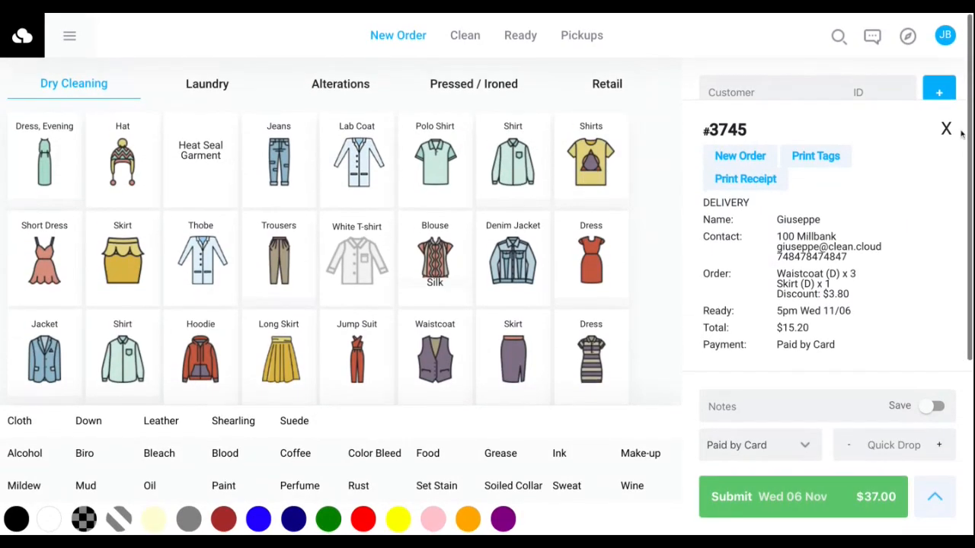
click(946, 162)
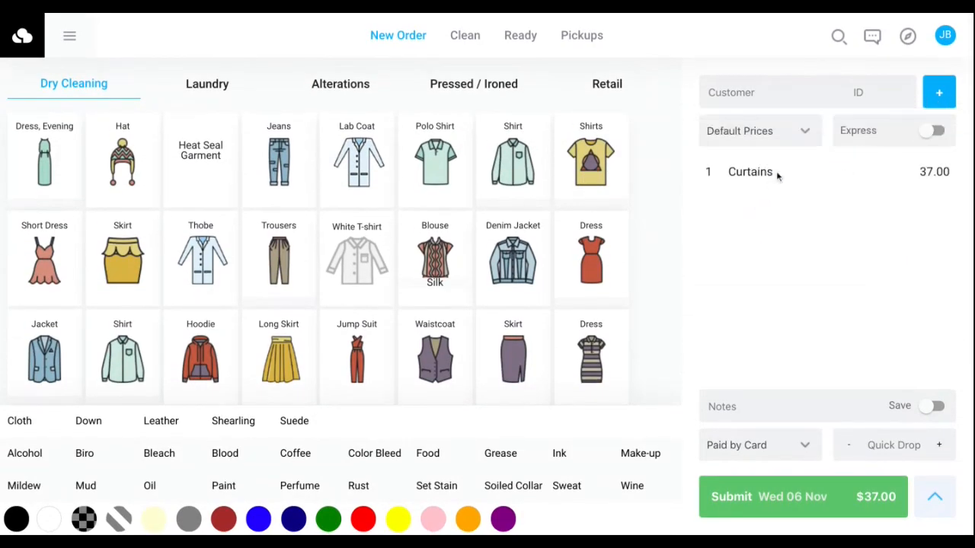
View the form for adding an item by barcode ID, close it without an entry, and remove the stray jump suit from the order.
scroll(297, 231, down, 3)
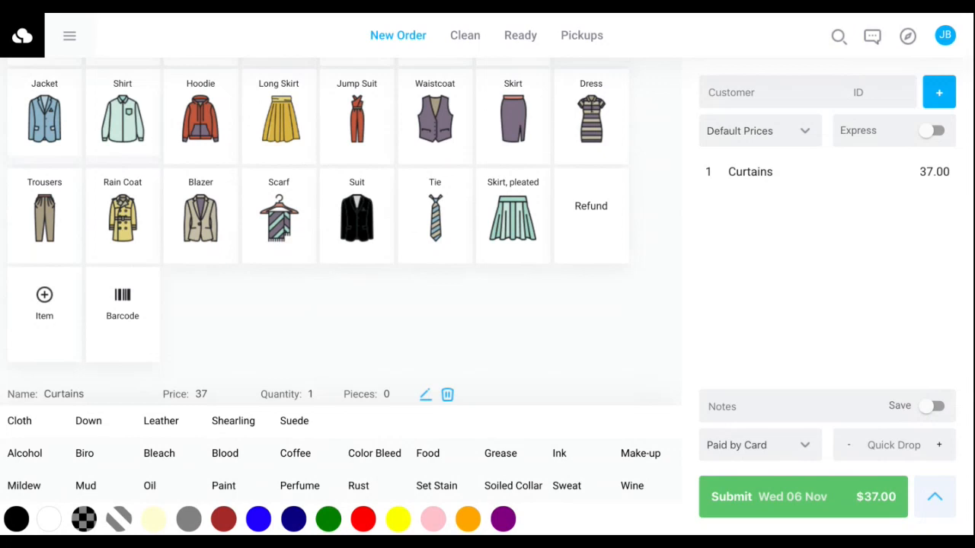
click(130, 314)
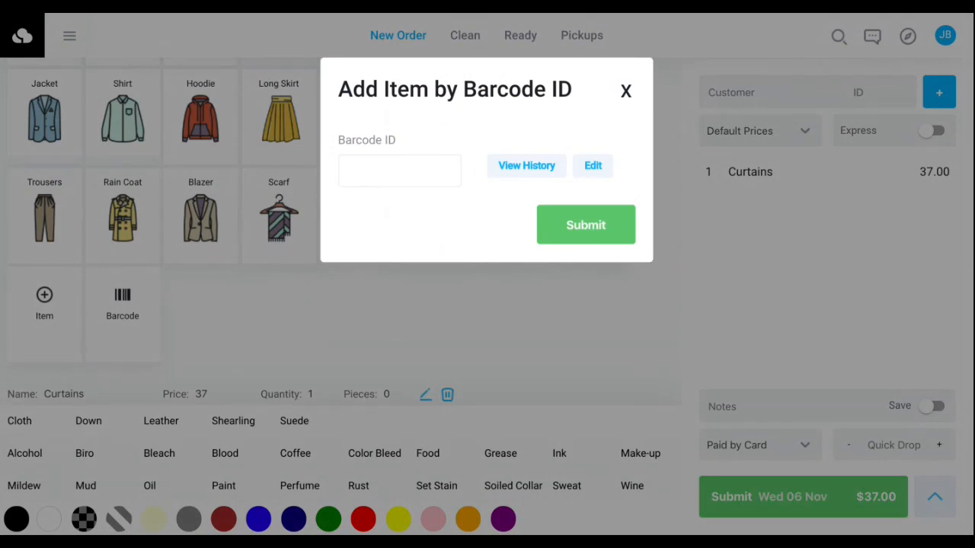
click(626, 92)
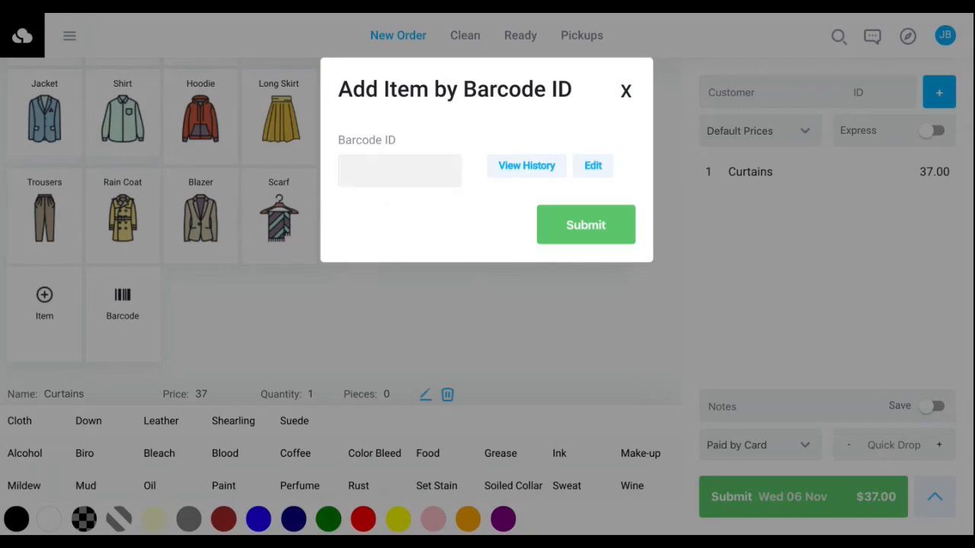
click(364, 107)
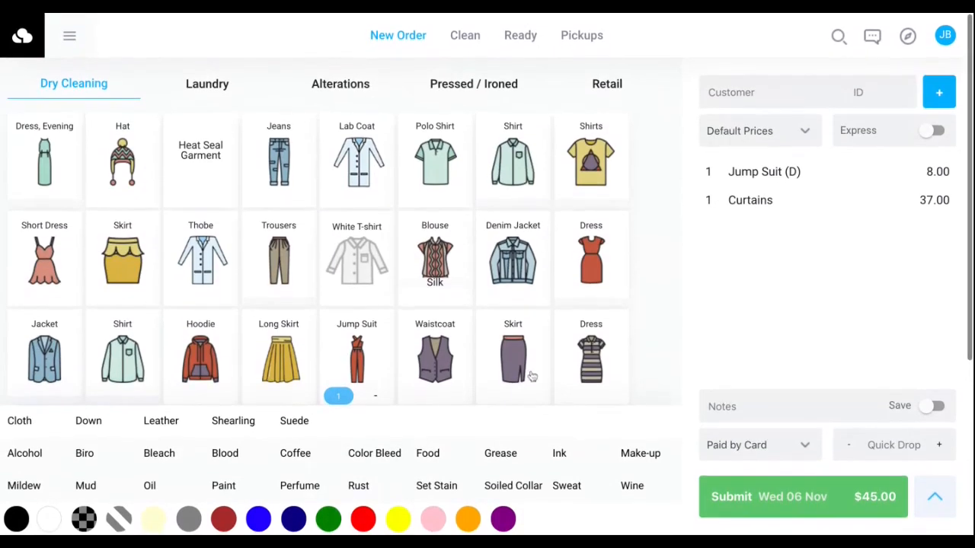
click(375, 396)
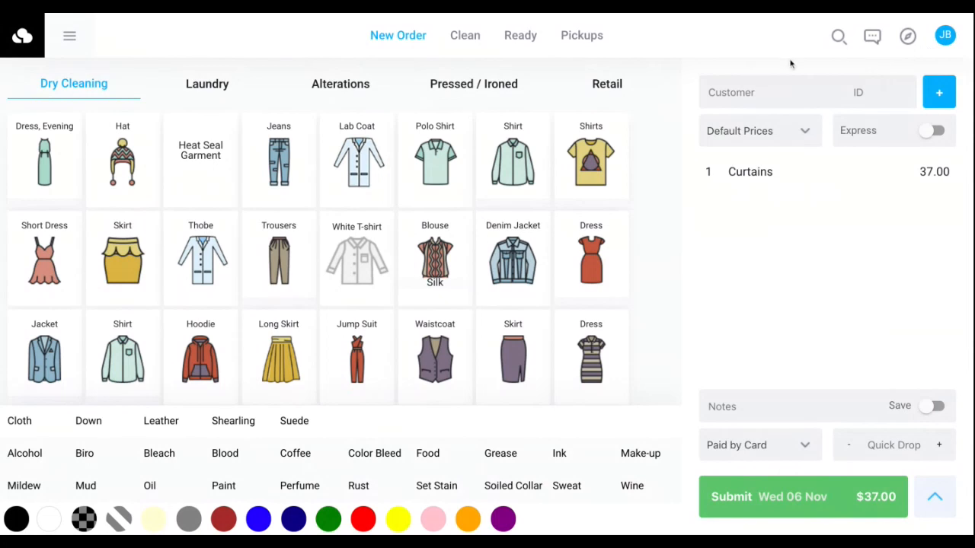
Switch to another staff user with that user's PIN and check which account is signed in.
click(928, 46)
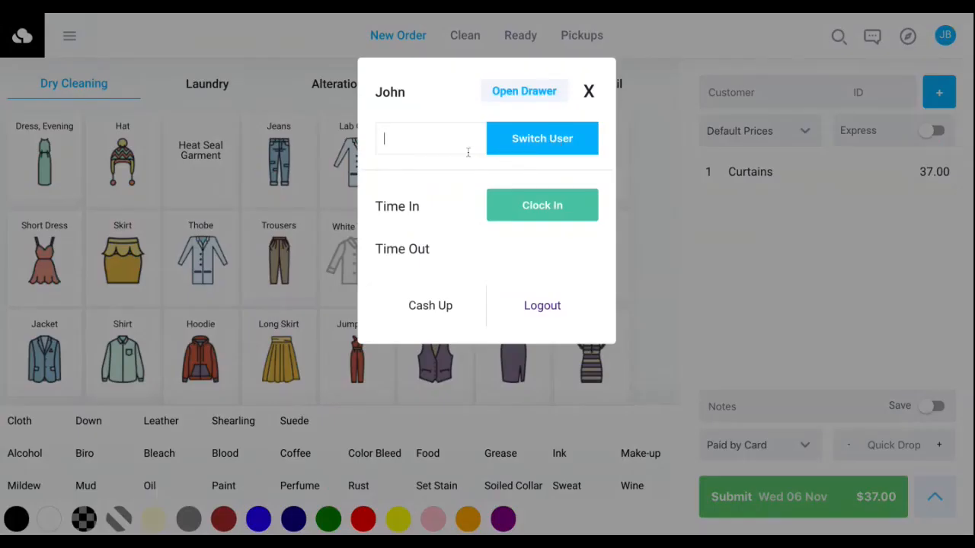
click(416, 142)
text(1234)
click(504, 152)
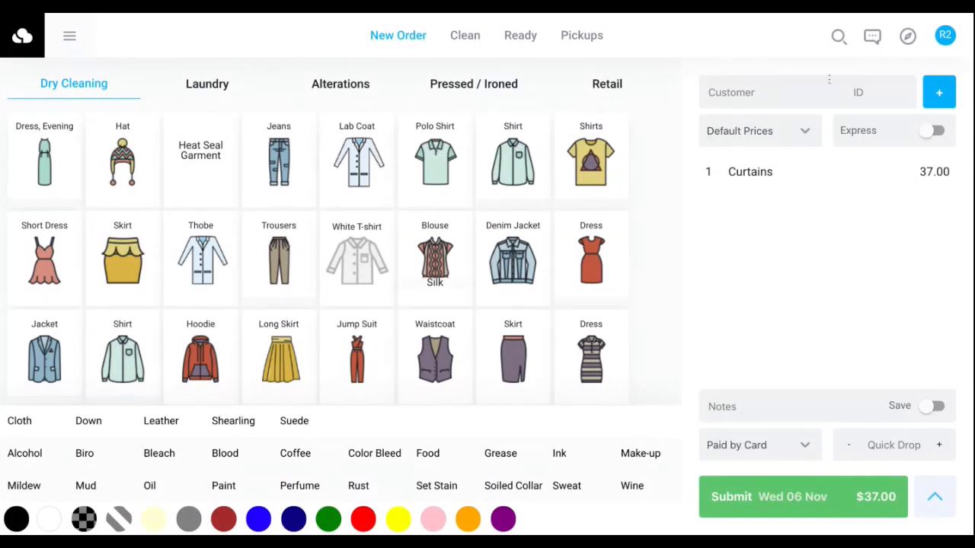
click(944, 39)
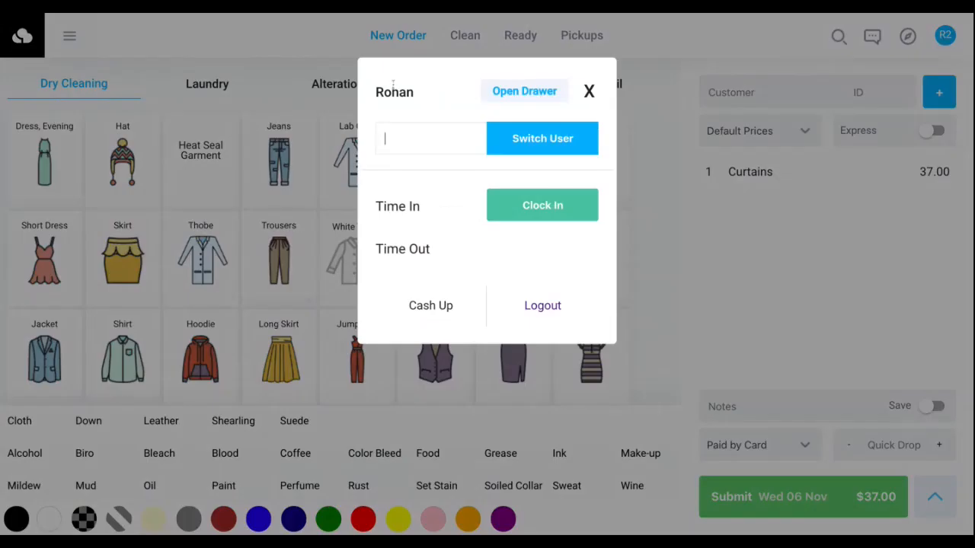
click(589, 93)
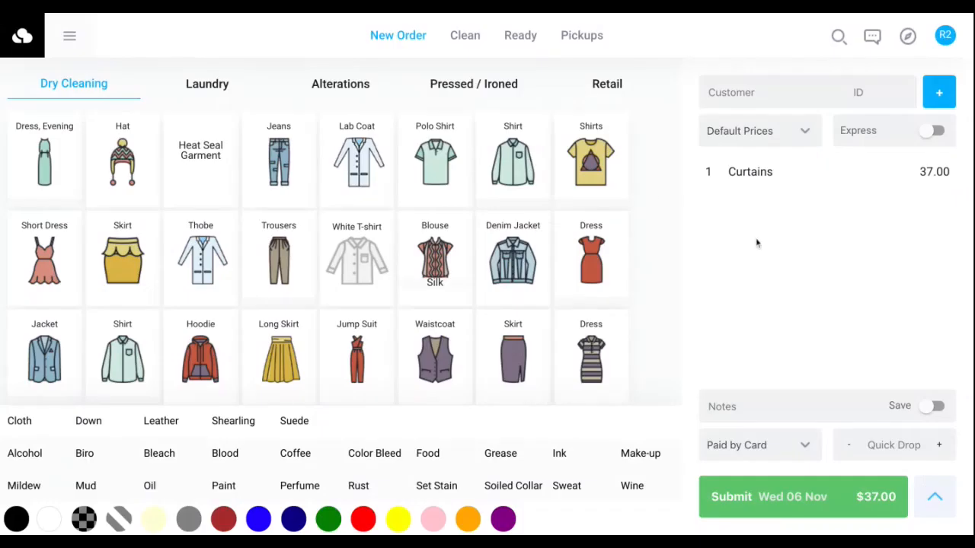
Clock the signed-in staff member in and out again.
click(952, 38)
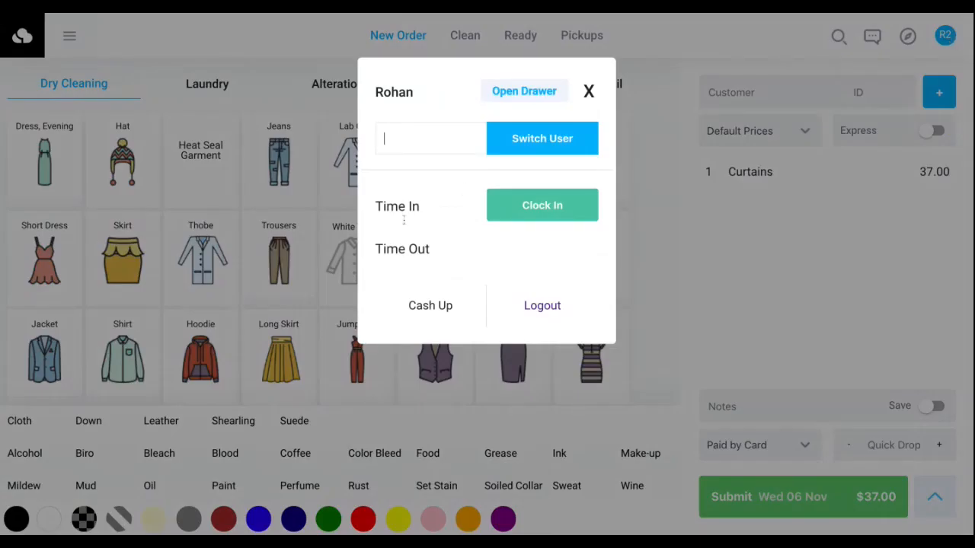
triple_click(401, 89)
click(432, 180)
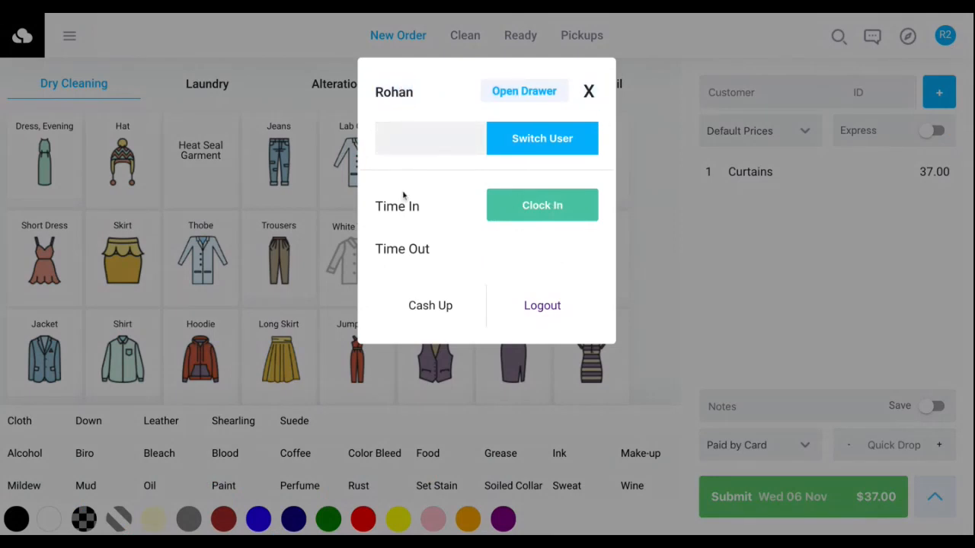
click(542, 205)
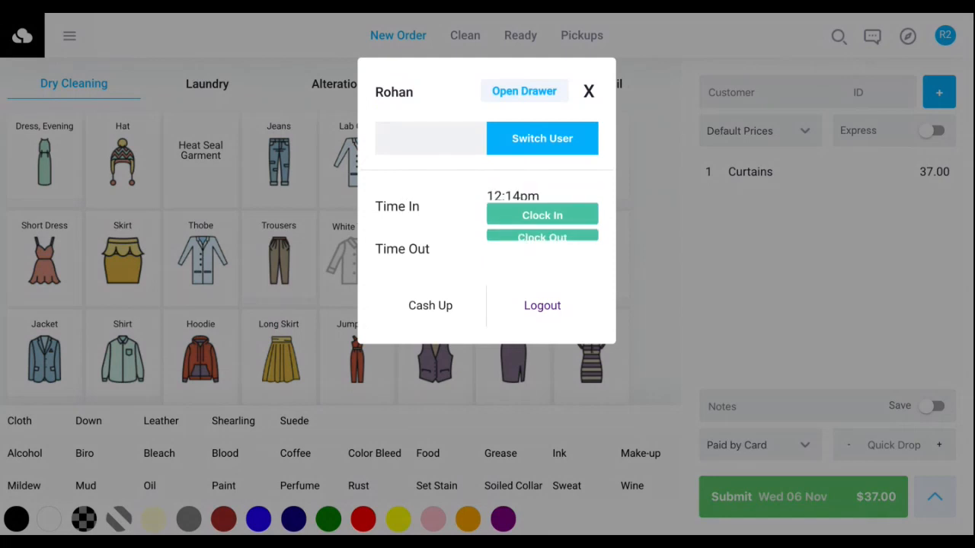
double_click(530, 208)
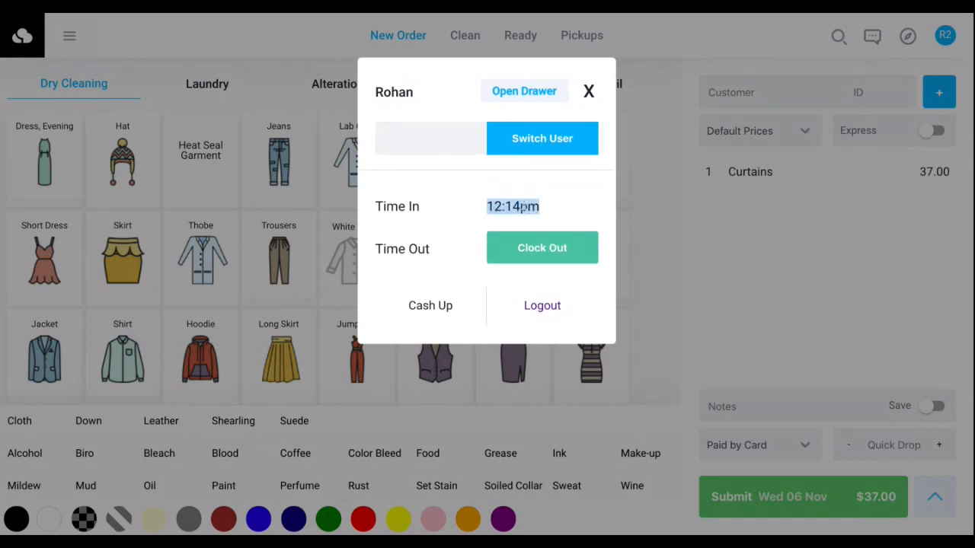
click(577, 216)
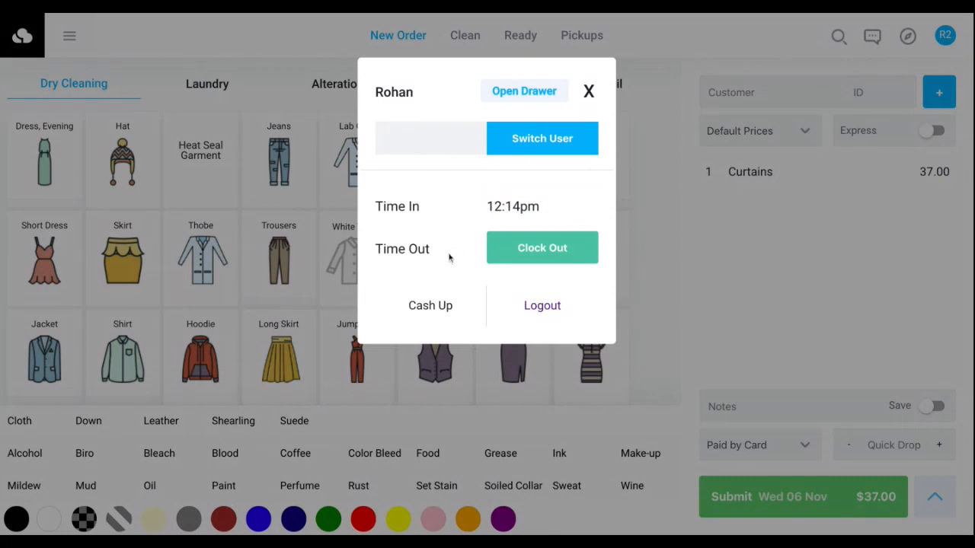
click(553, 259)
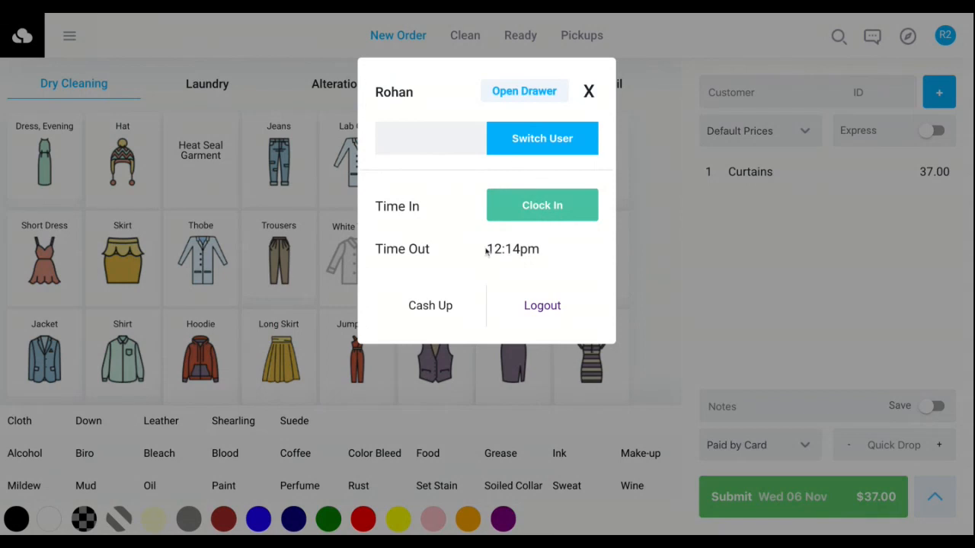
Start a Cash Up and enter the coin quantities: 20 of $0.01 and 30 each of $0.05, $0.10, $0.25 and $0.50.
click(431, 309)
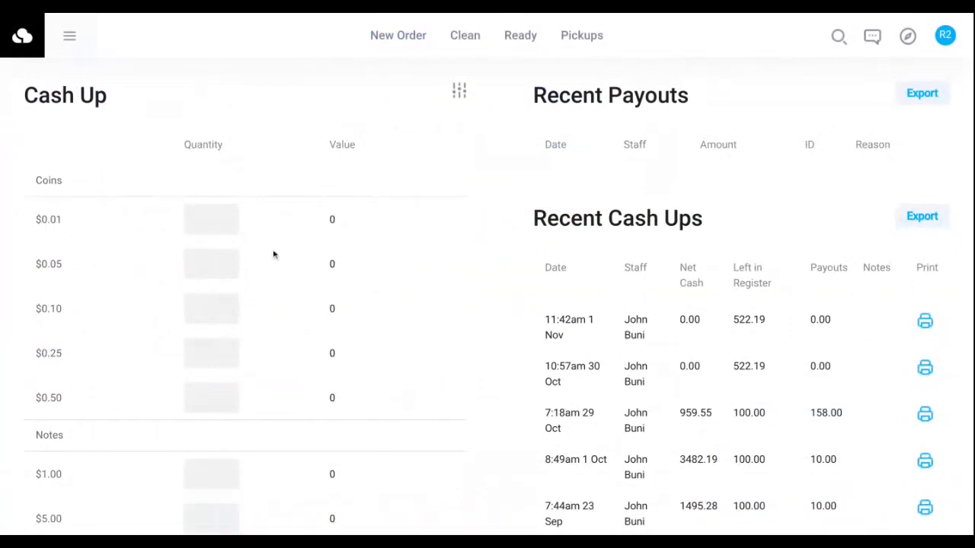
click(210, 221)
text(20)
click(208, 267)
text(30)
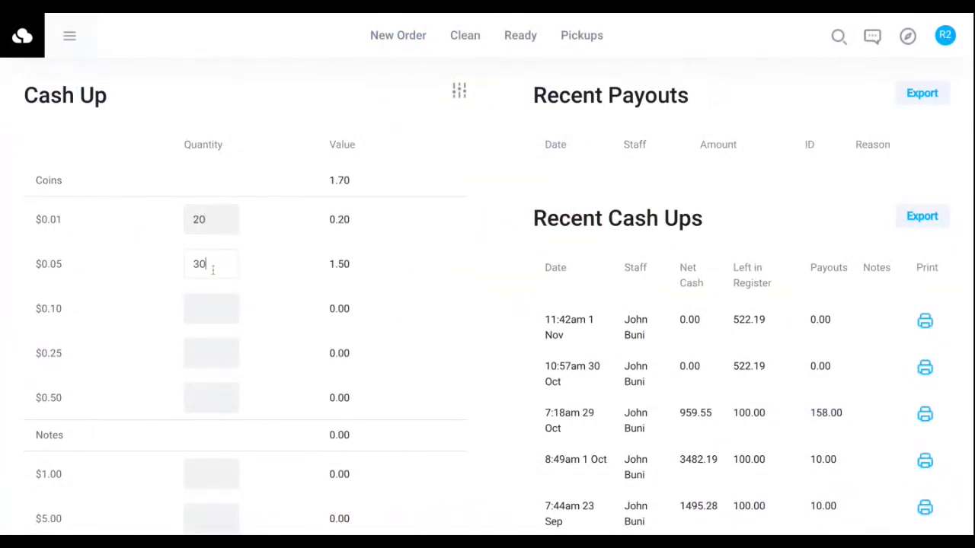
click(214, 309)
text(30)
click(216, 351)
text(30)
click(215, 399)
text(30)
Enter the note quantities: 40 of $1, 20 of $5, 10 of $10, 5 of $20, 2 of $50 and 1 of $100.
scroll(216, 405, down, 1)
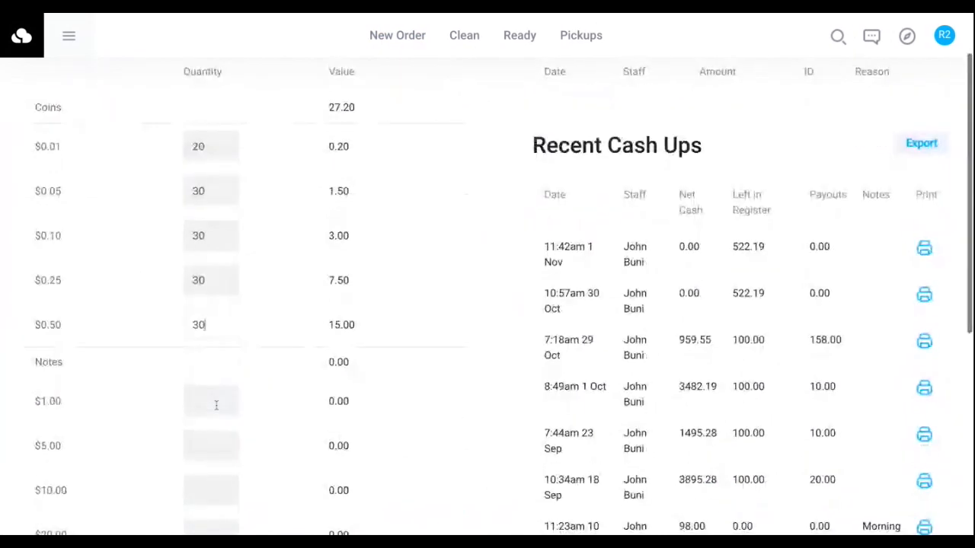
click(216, 407)
text(40)
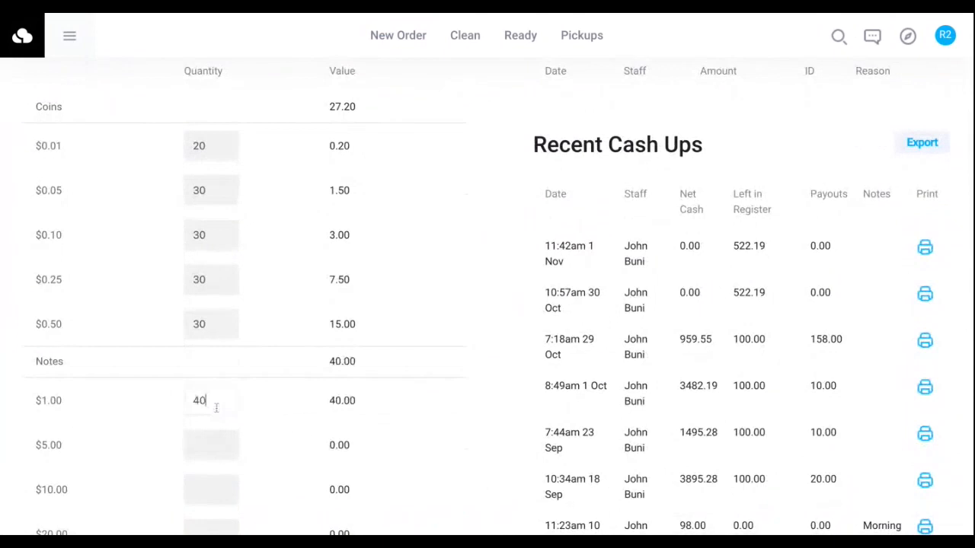
click(217, 454)
text(20)
click(213, 497)
text(10)
scroll(213, 499, down, 2)
click(199, 381)
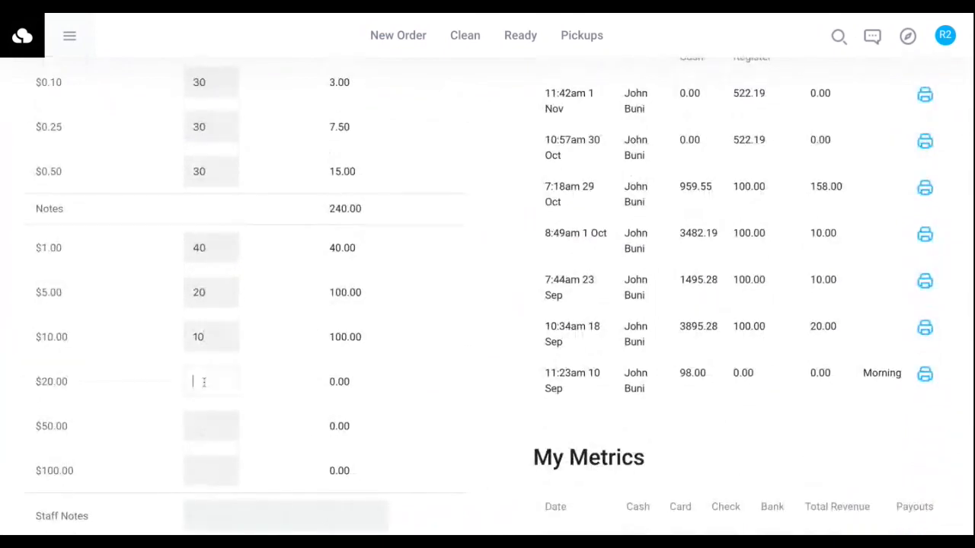
text(5)
click(211, 426)
text(2)
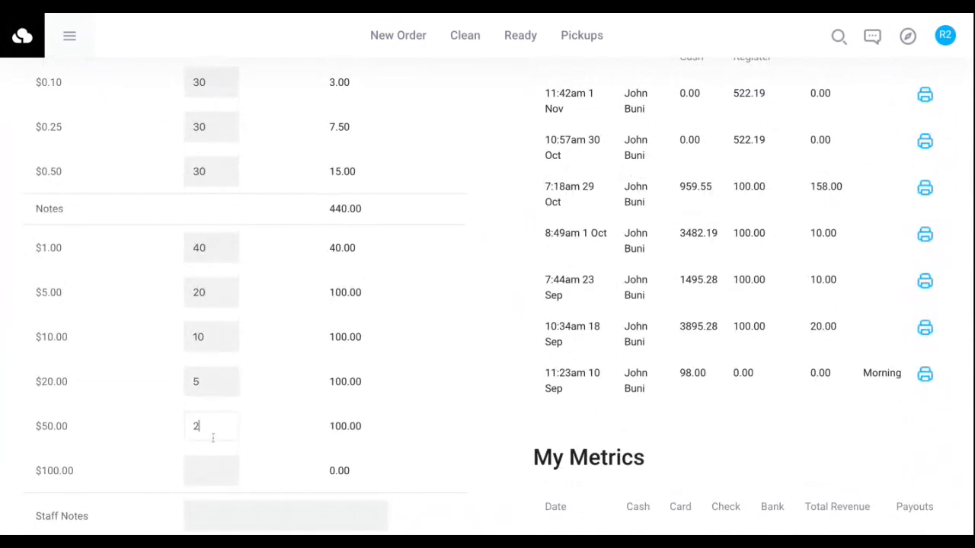
click(224, 473)
text(1)
Add the staff note "something looks wrong" and submit the cash up, keeping the given amount left in the register.
scroll(317, 389, down, 3)
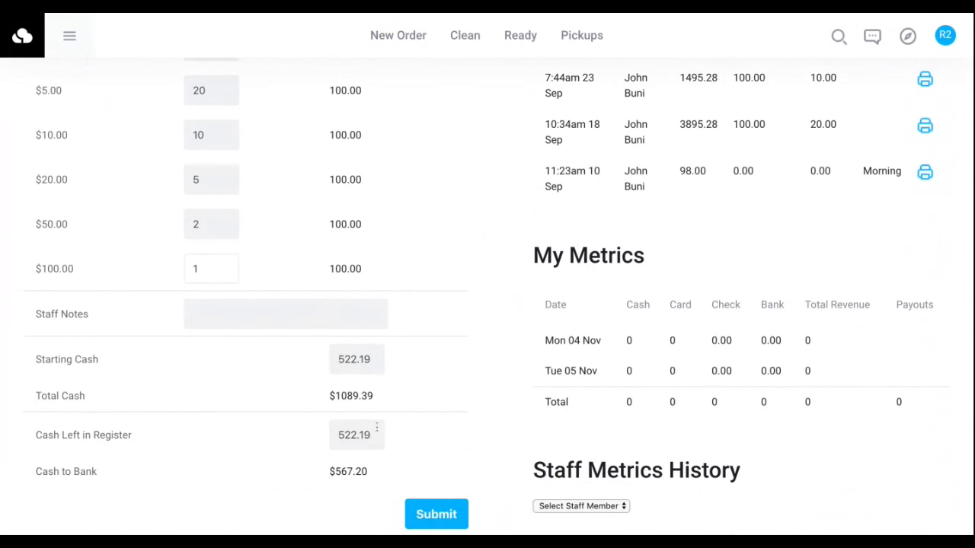
click(370, 423)
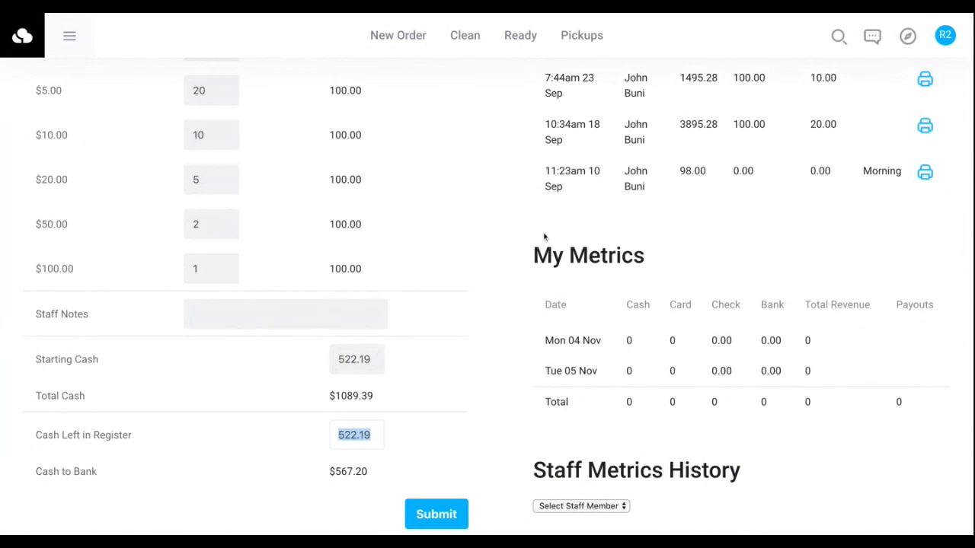
scroll(423, 324, down, 1)
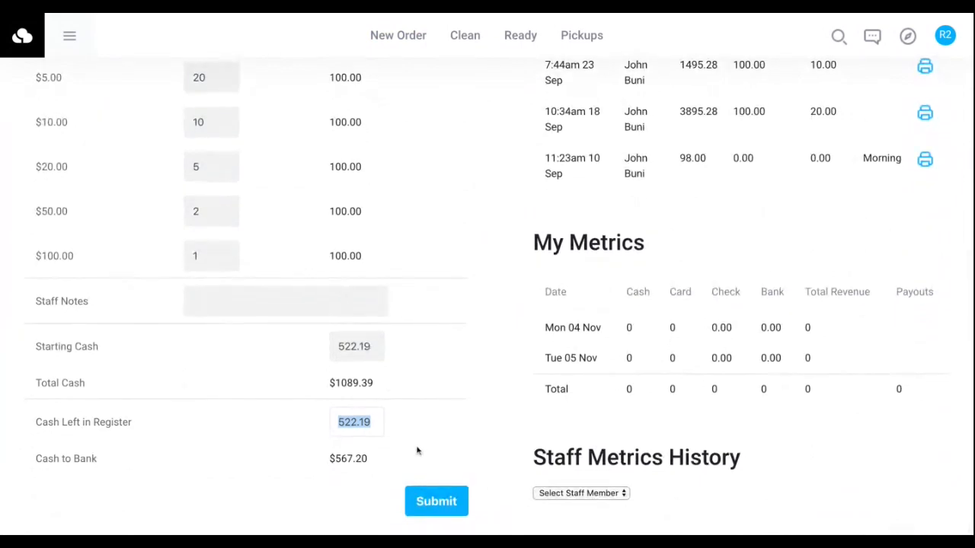
click(292, 305)
text(somethi)
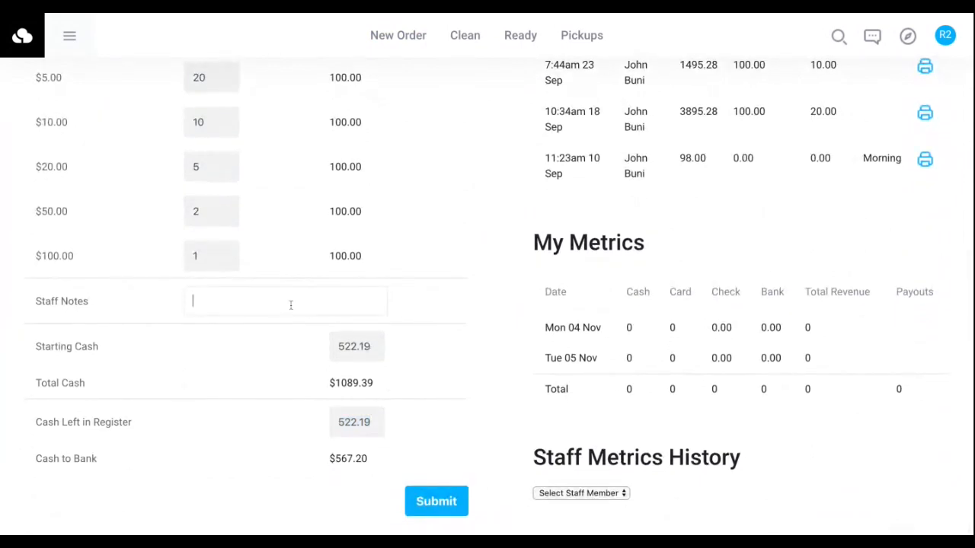
text(ng loo)
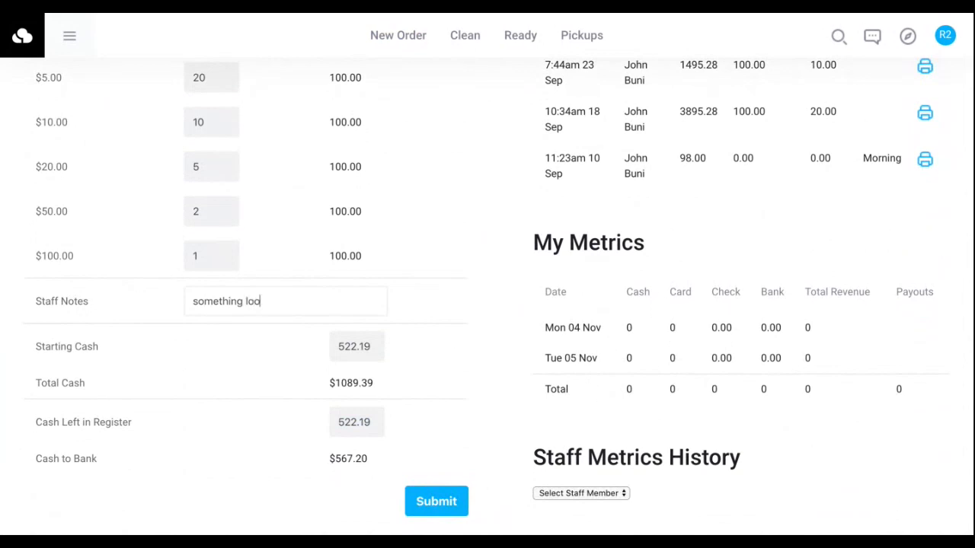
text(ks wrong)
key(BackSpace)
key(BackSpace)
key(BackSpace)
key(BackSpace)
key(BackSpace)
text(wrong)
click(438, 498)
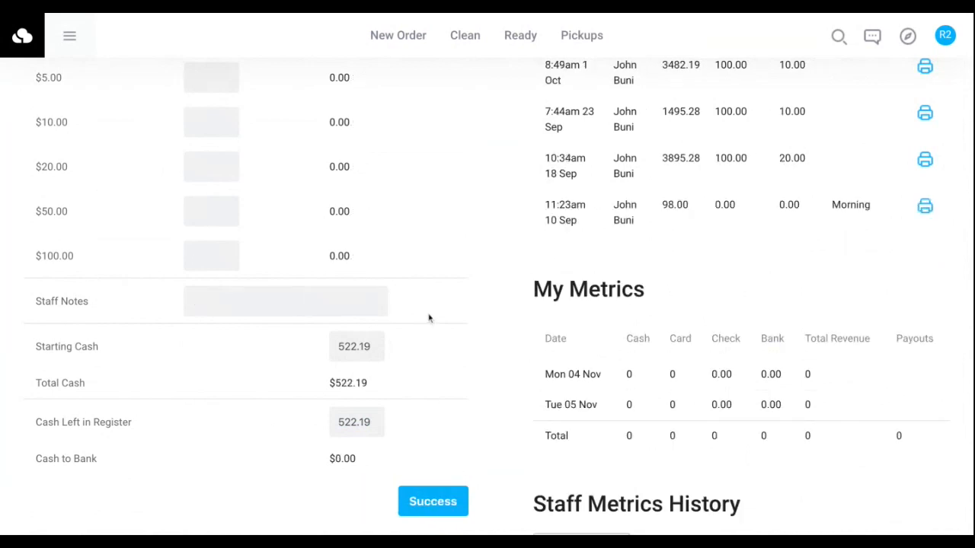
Examine the net cash and left-in-register amounts of the newest entry in Recent Cash Ups.
scroll(540, 174, up, 4)
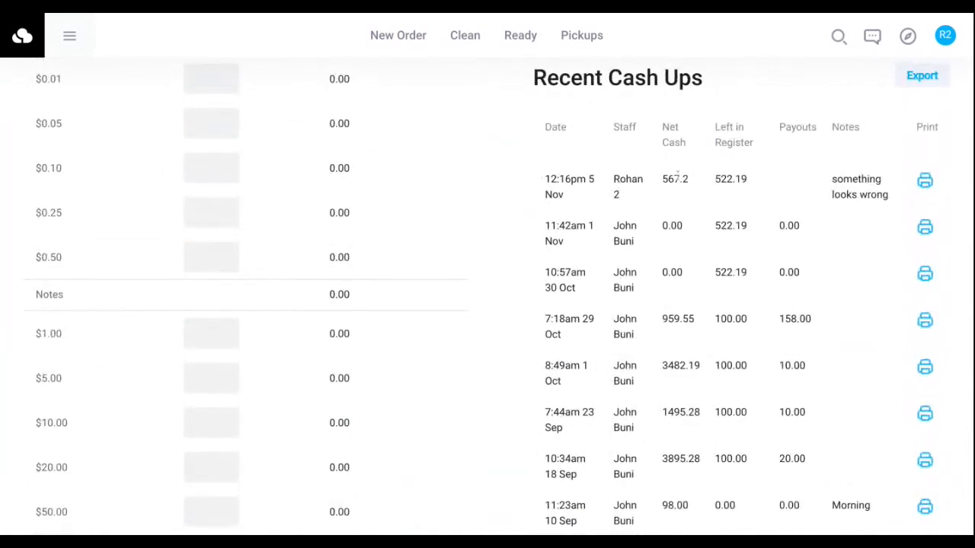
double_click(677, 177)
double_click(728, 178)
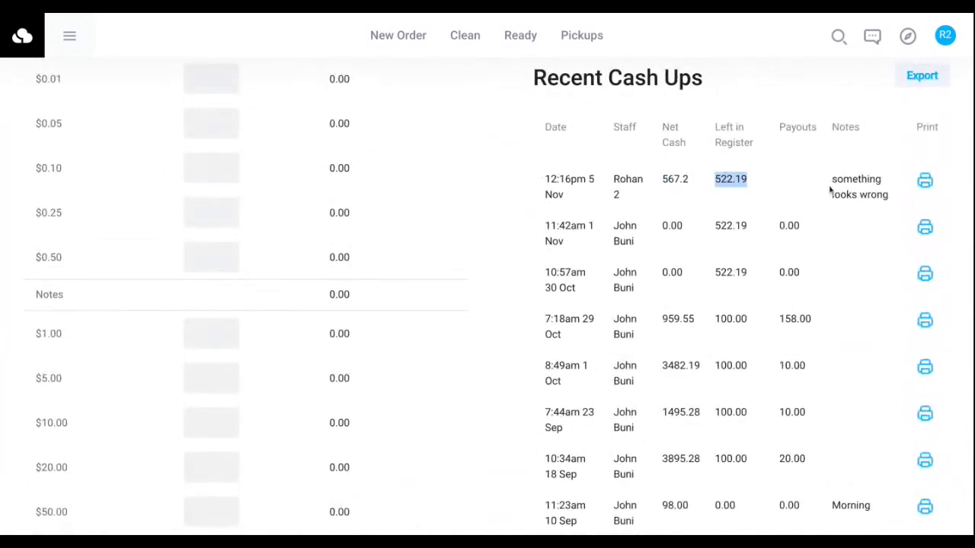
Examine the note on the newest cash up, then look over Recent Cash Ups, My Metrics and Staff Metrics History.
double_click(848, 179)
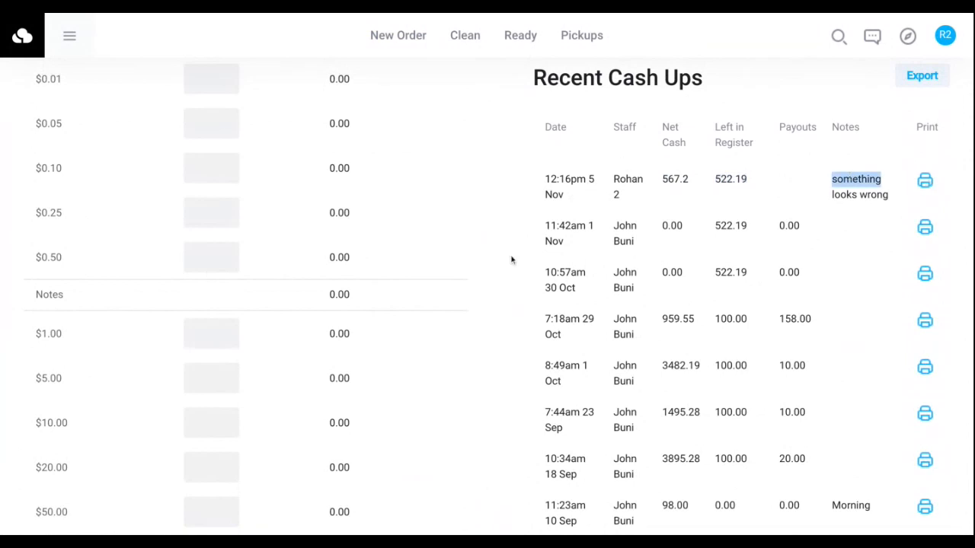
scroll(512, 260, down, 5)
scroll(514, 262, up, 2)
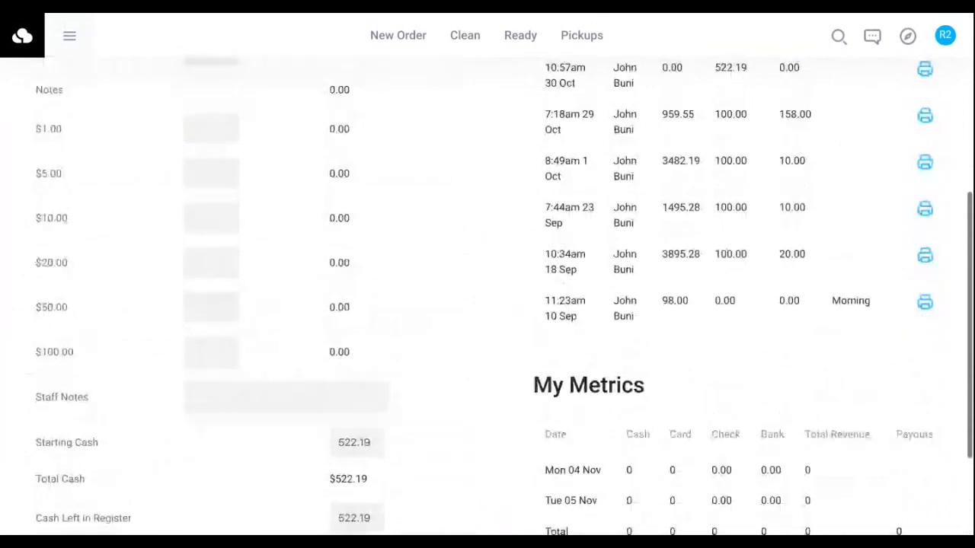
scroll(487, 275, down, 1)
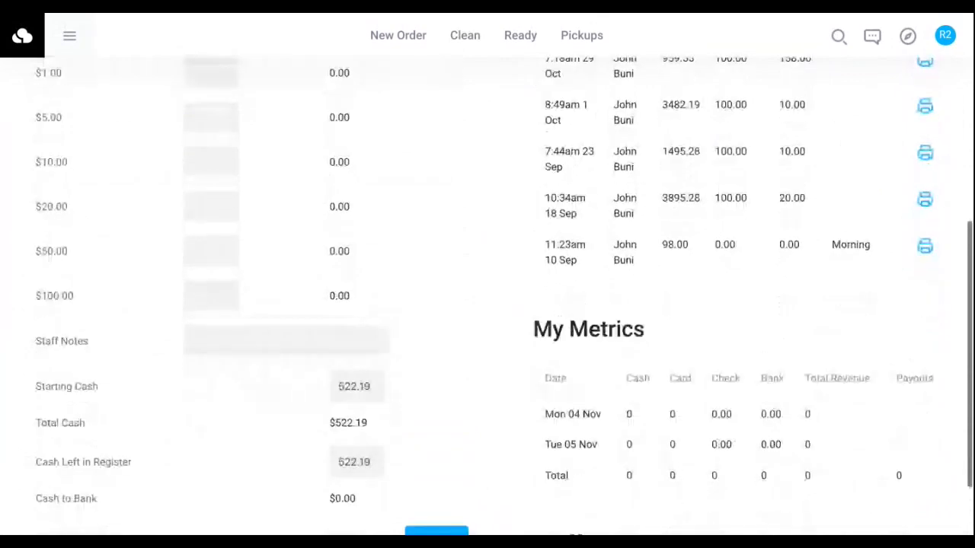
scroll(586, 194, down, 2)
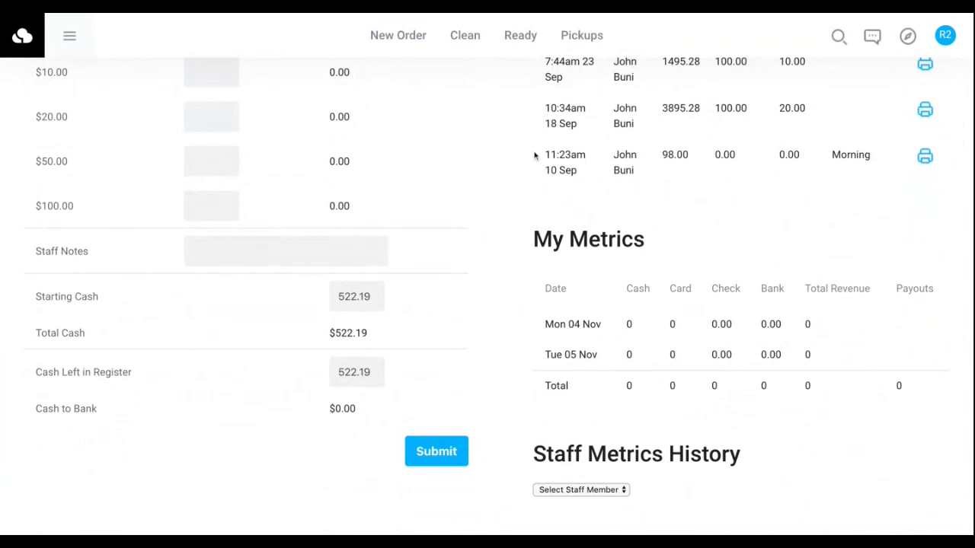
scroll(535, 156, up, 8)
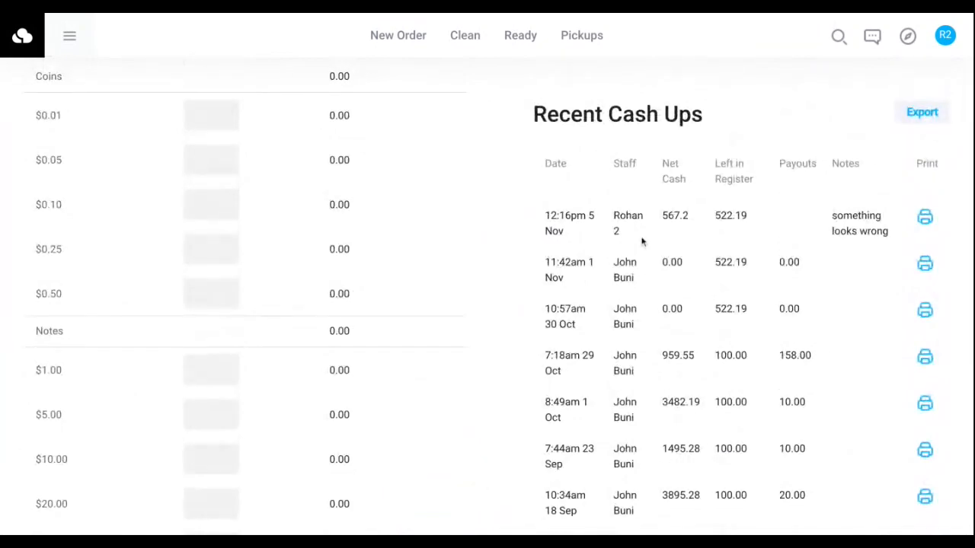
scroll(644, 244, down, 5)
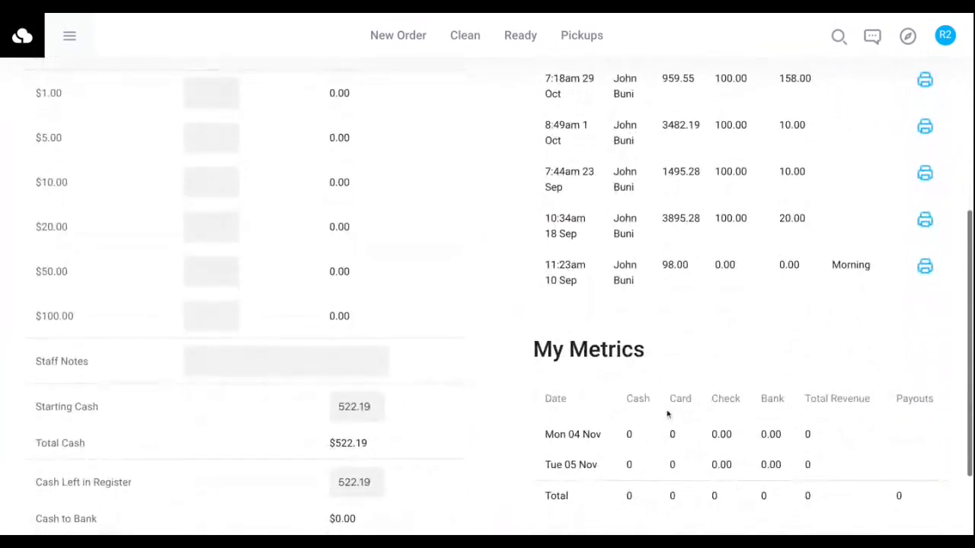
Compare the daily cash figures in My Metrics with the net cash of the newest entry in Recent Cash Ups.
double_click(629, 434)
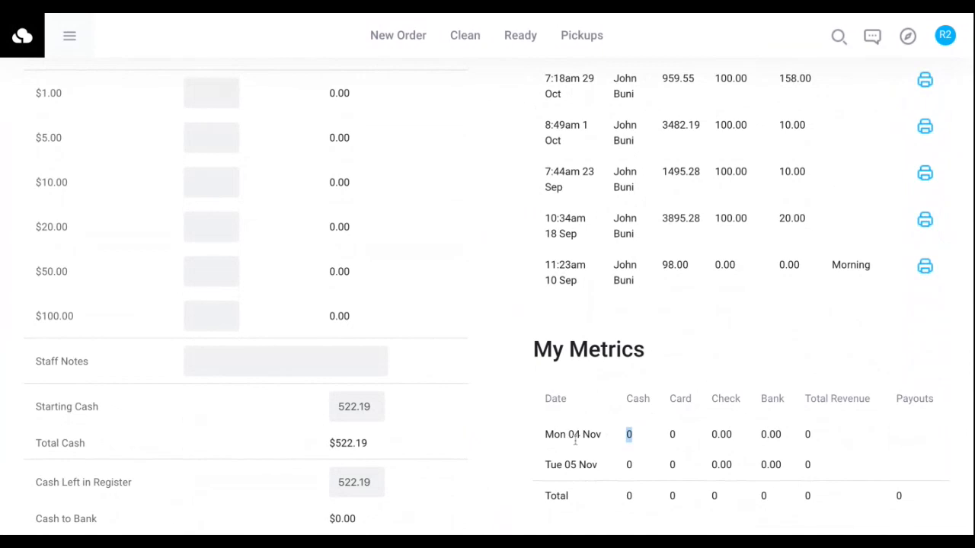
scroll(659, 325, up, 3)
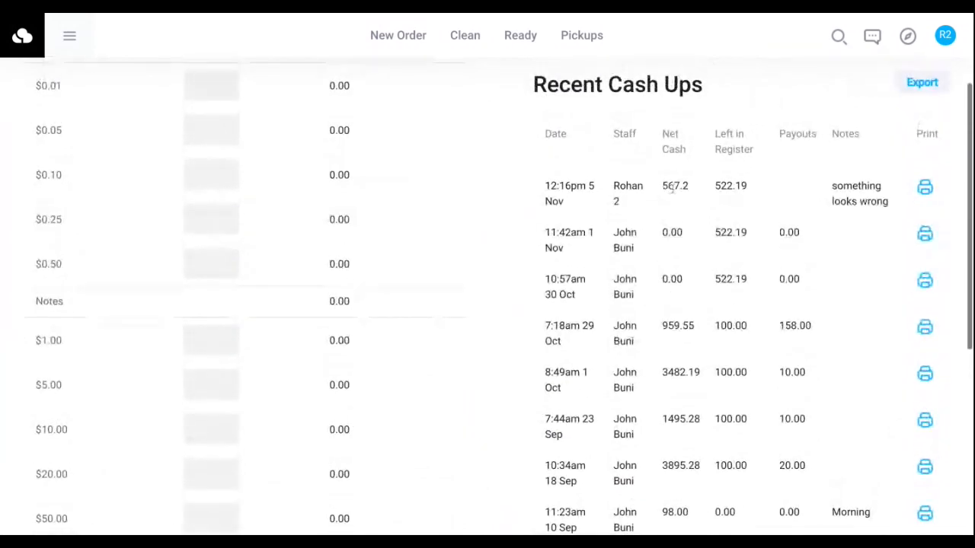
scroll(681, 316, down, 5)
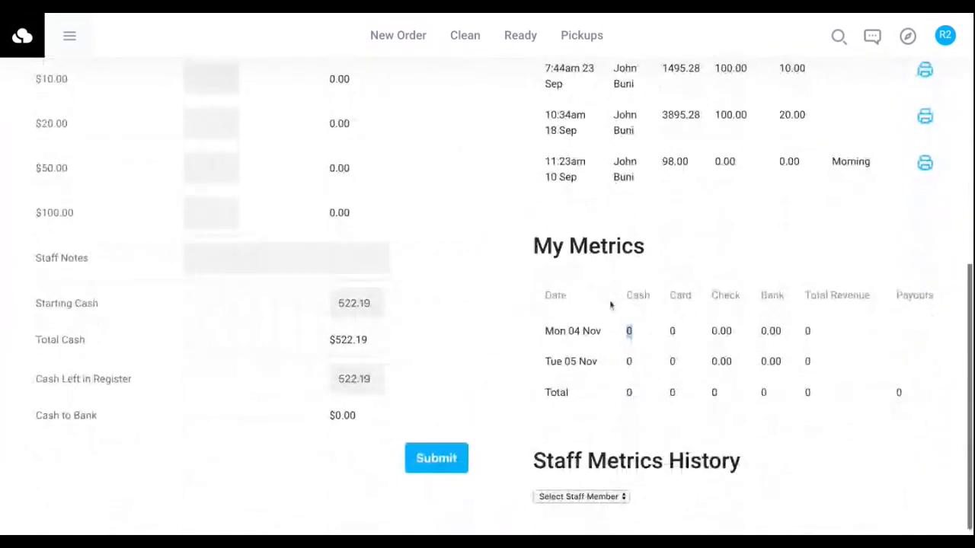
scroll(607, 304, up, 5)
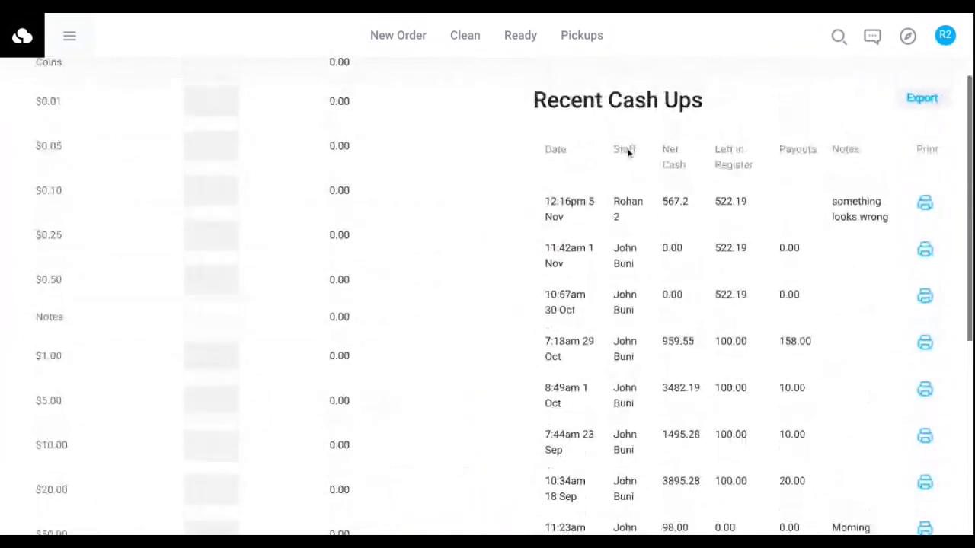
scroll(664, 210, down, 4)
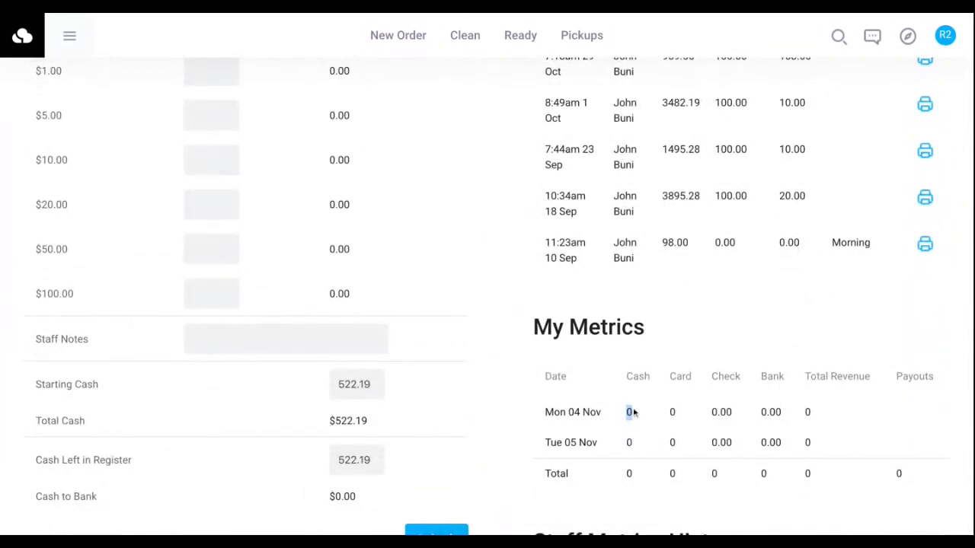
scroll(625, 222, up, 1)
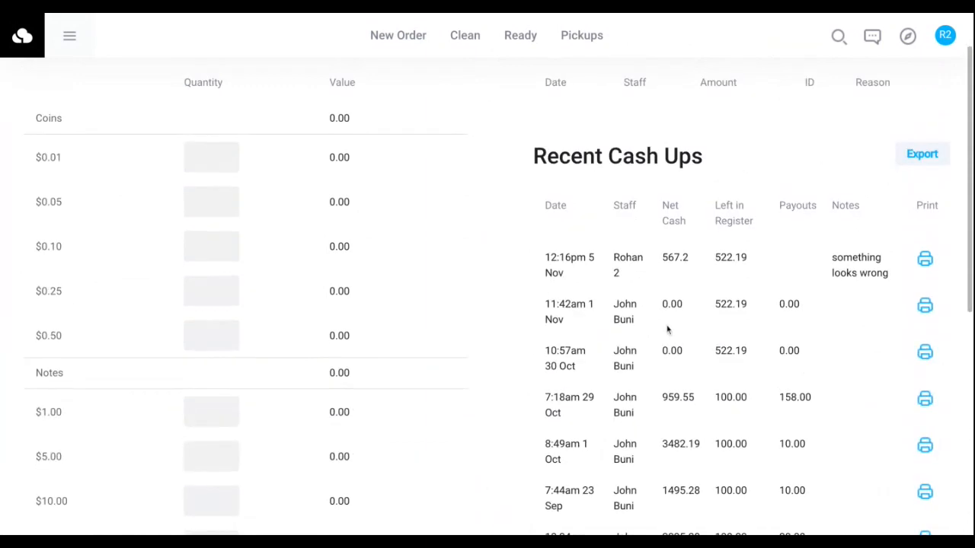
scroll(667, 328, down, 4)
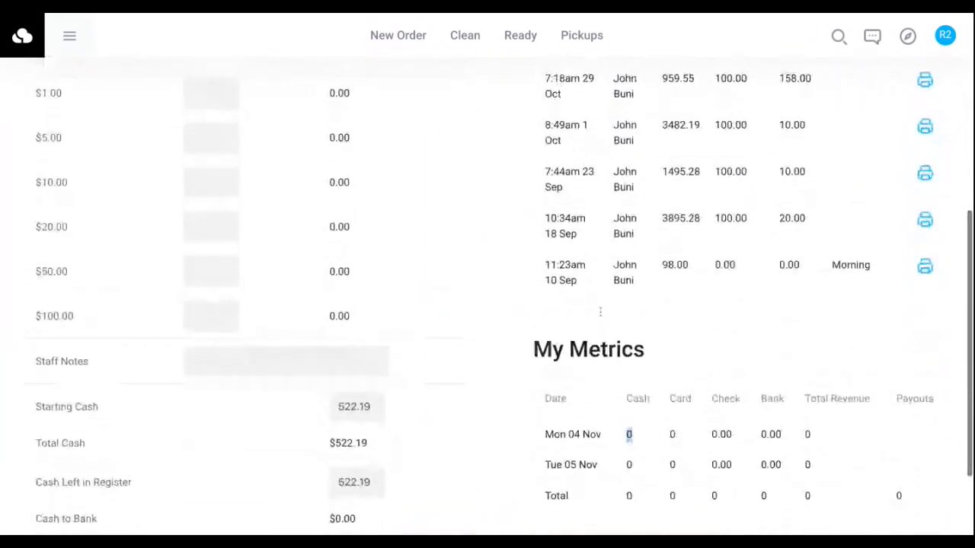
scroll(600, 312, down, 1)
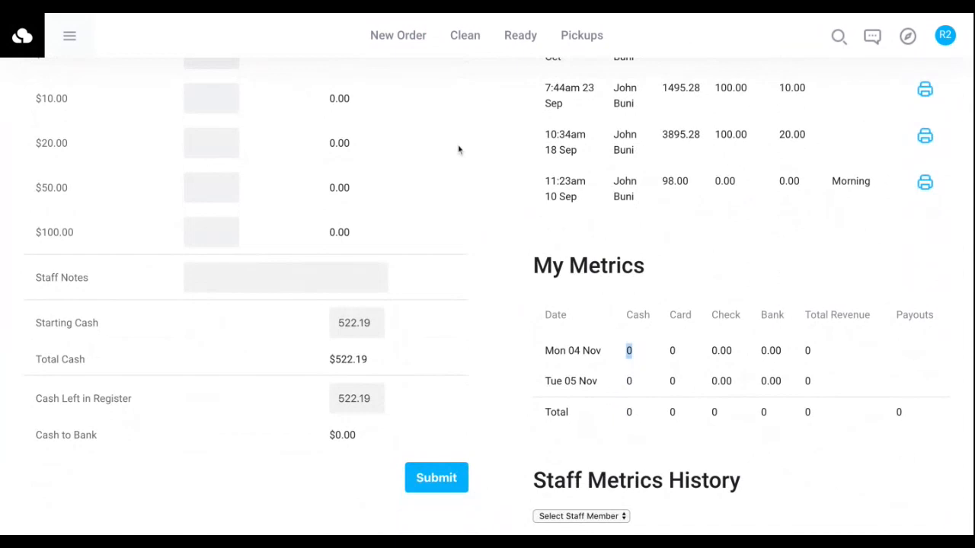
scroll(458, 149, up, 6)
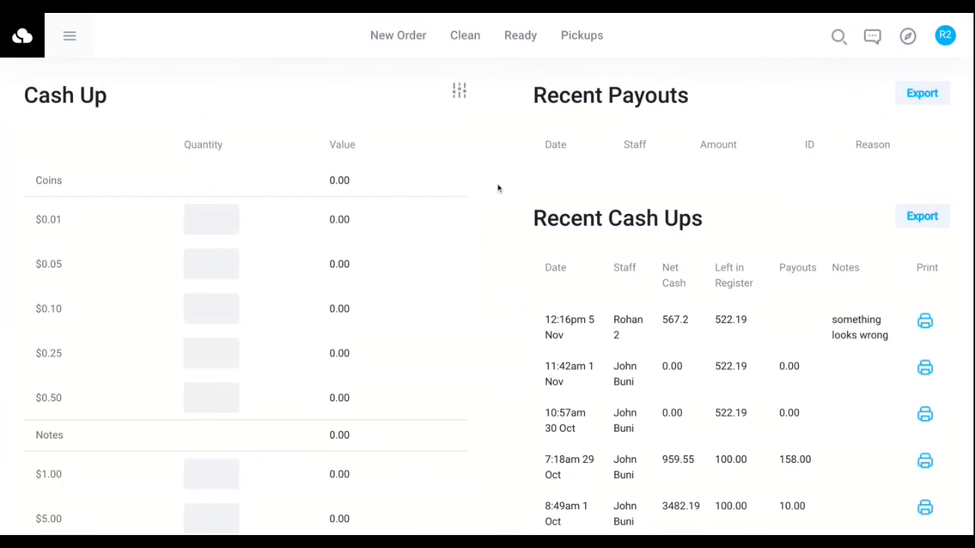
Open the store metrics page and review Today's Summary of revenue, new orders, pieces and value.
click(76, 48)
click(105, 204)
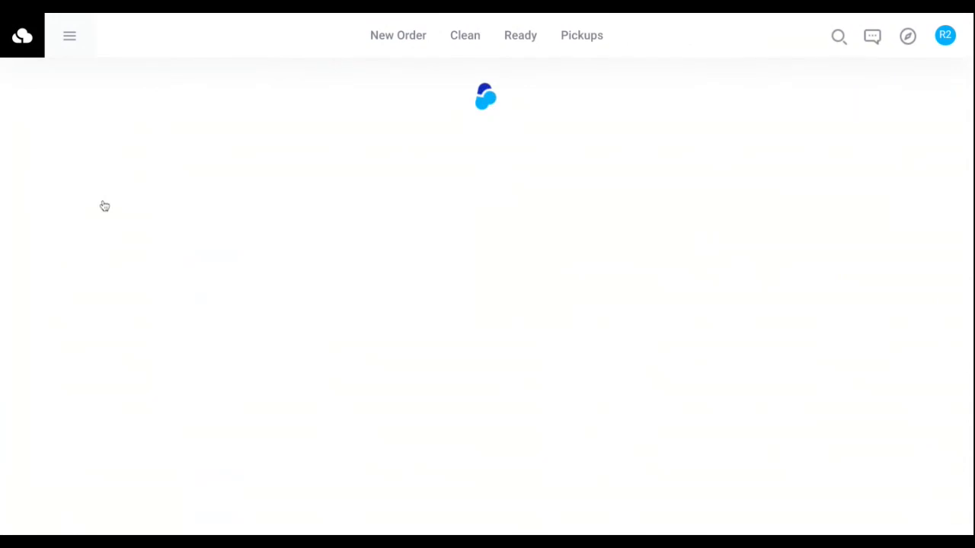
scroll(241, 239, up, 1)
drag(35, 97, 119, 97)
click(164, 111)
drag(25, 96, 225, 114)
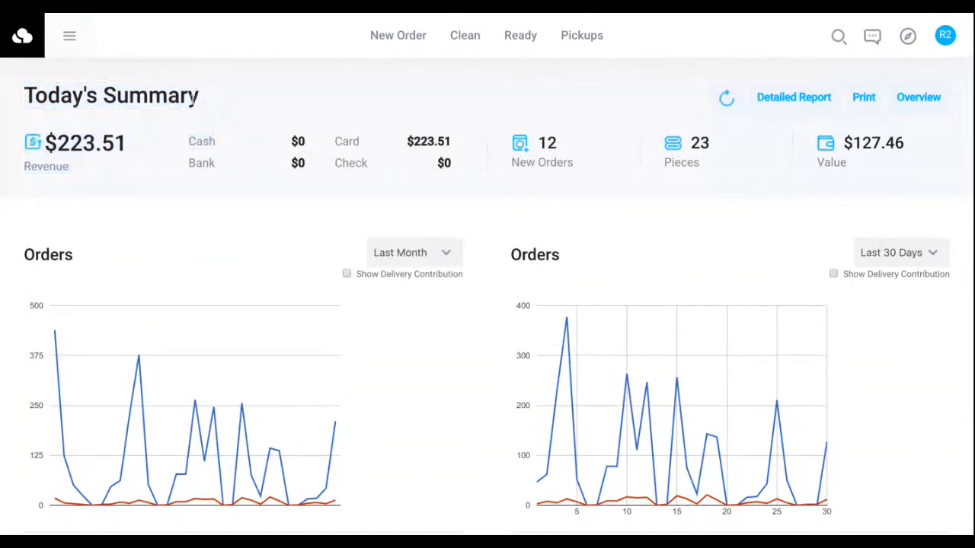
triple_click(194, 98)
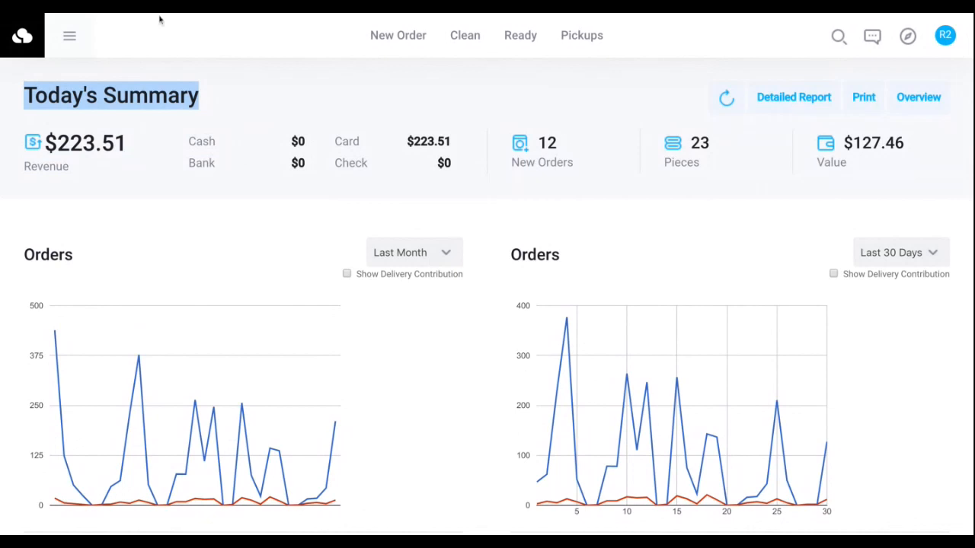
Open the Detailed Report for today, review its new orders, cleaned and revenue sections, and close it.
click(791, 105)
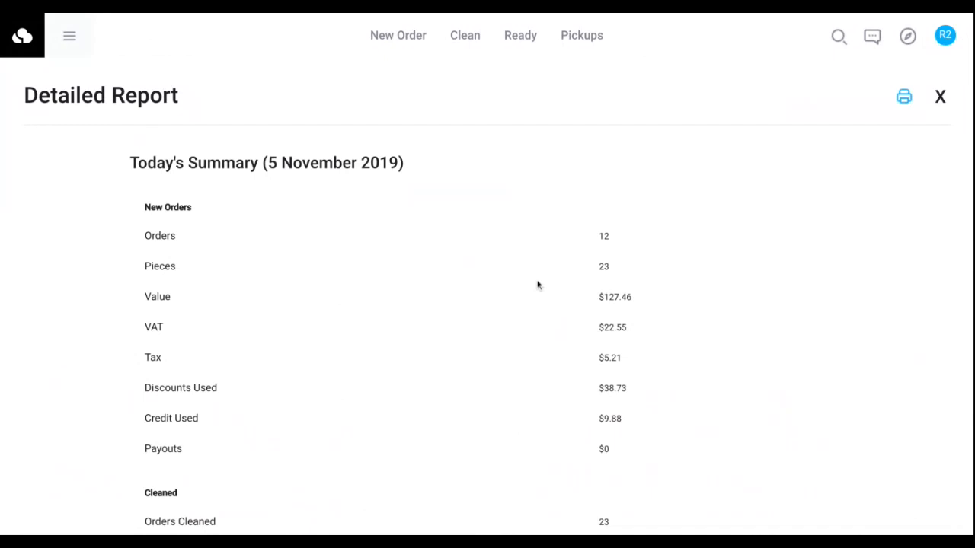
scroll(538, 283, down, 3)
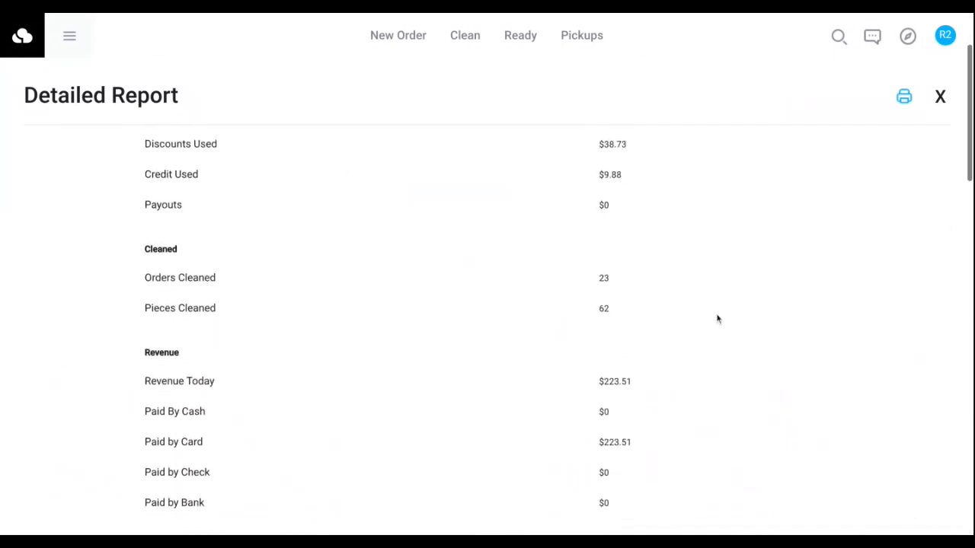
scroll(398, 345, up, 5)
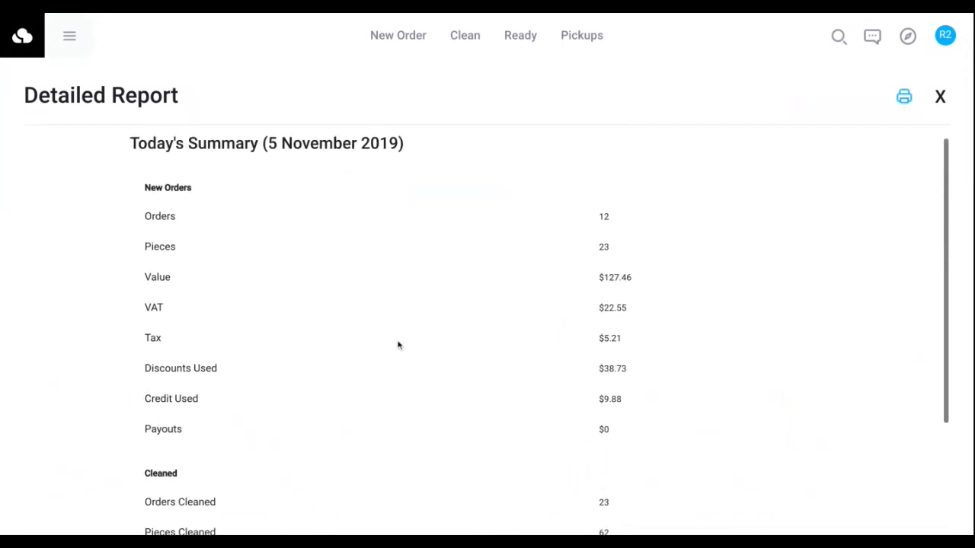
scroll(564, 259, up, 1)
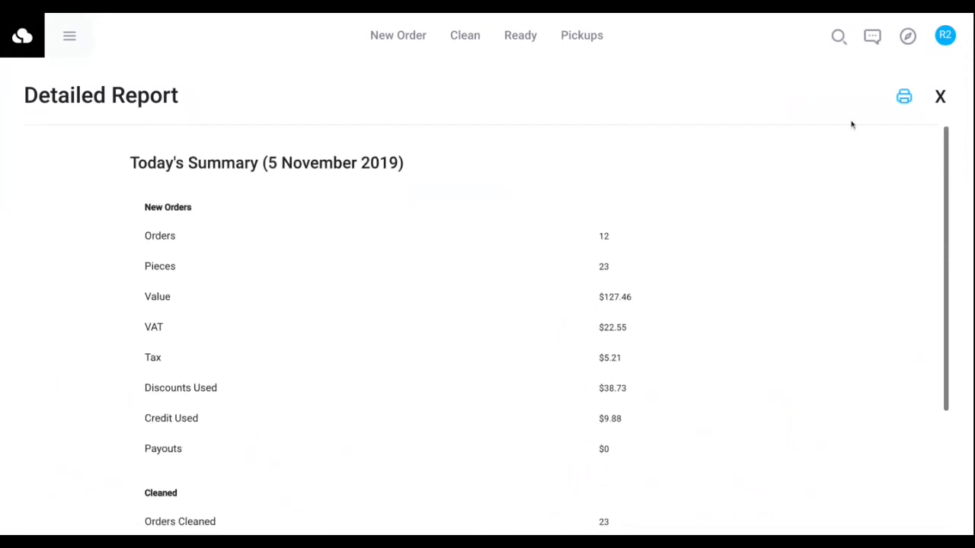
click(940, 98)
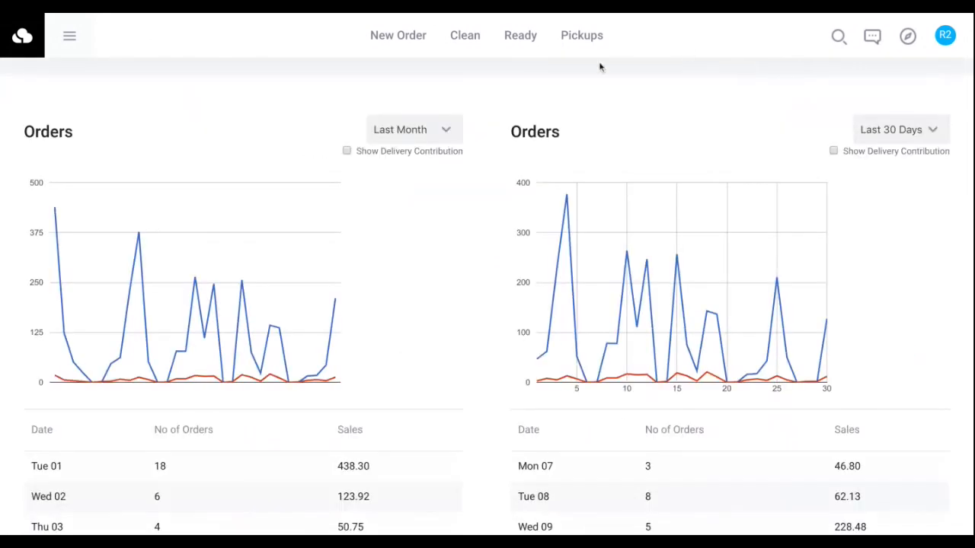
scroll(599, 67, up, 2)
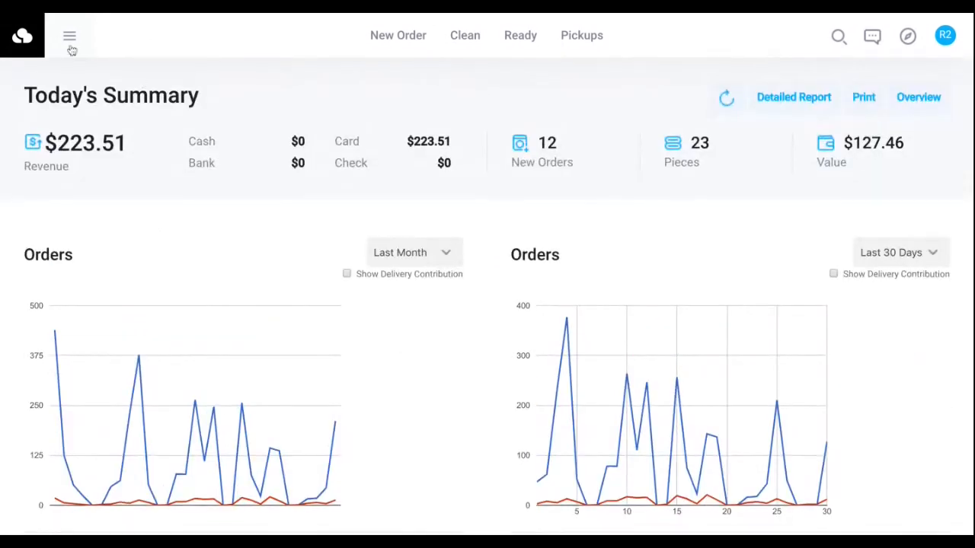
Open the order details of the new Curtains order and turn on both Pickup and Delivery.
click(398, 45)
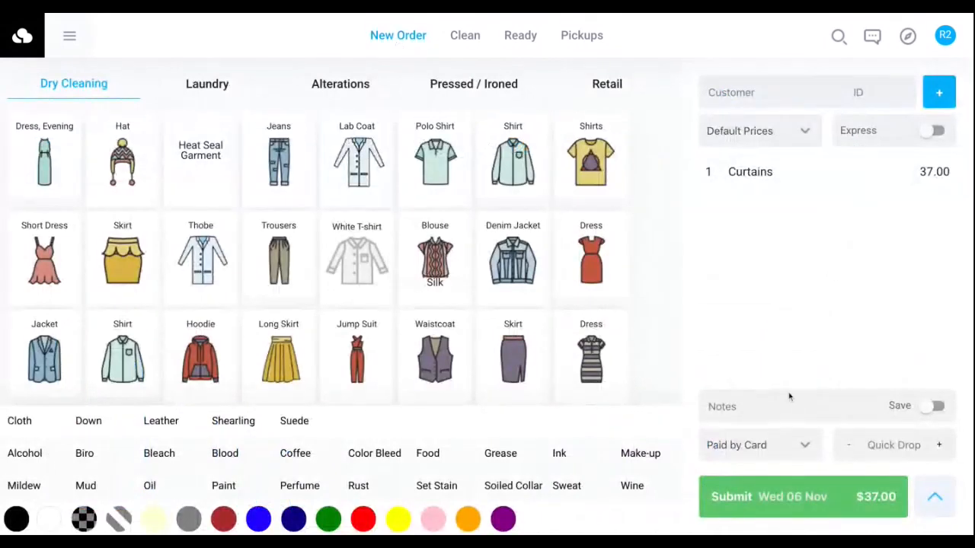
click(942, 508)
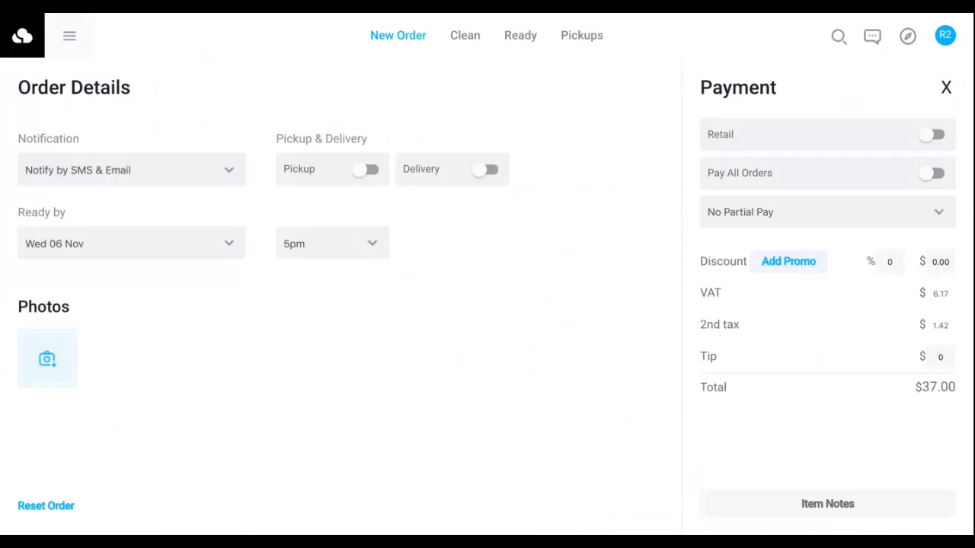
click(370, 170)
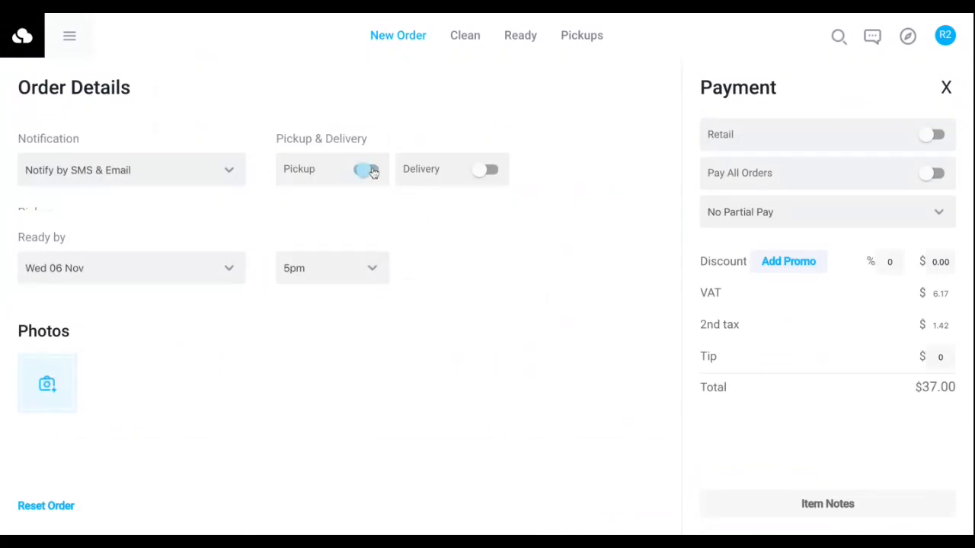
click(486, 172)
click(486, 172)
click(486, 172)
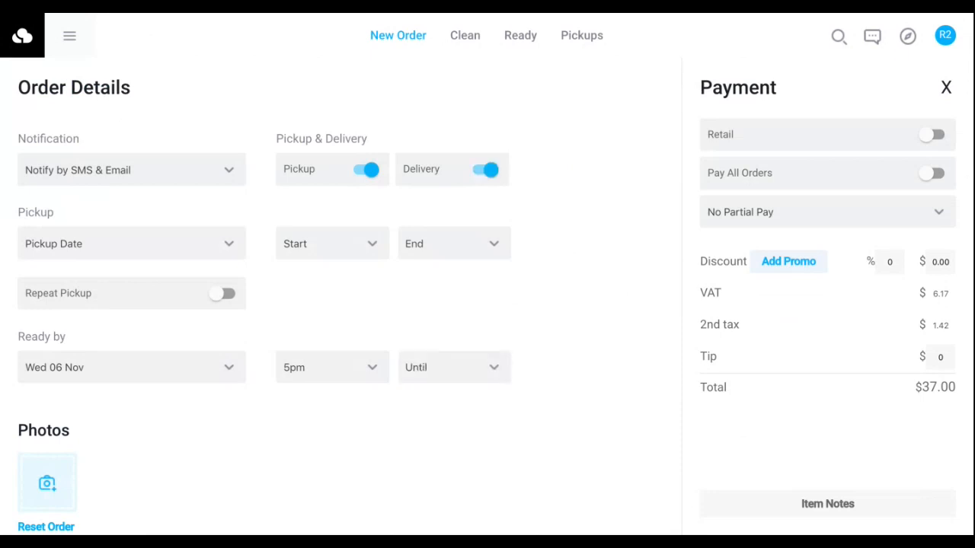
Schedule the pickup for Wed 06 Nov from 3pm to 4pm and turn on Repeat Pickup.
click(158, 254)
click(312, 372)
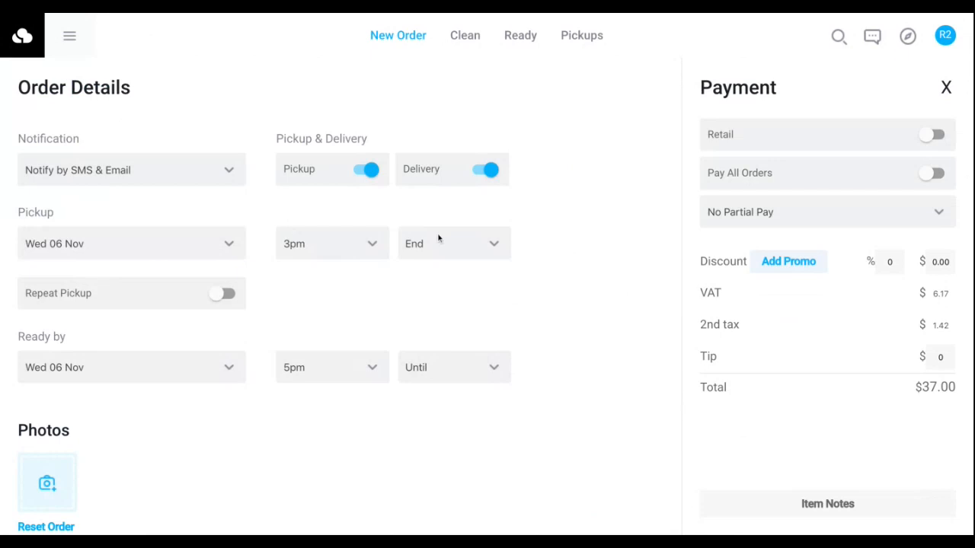
click(387, 277)
click(224, 292)
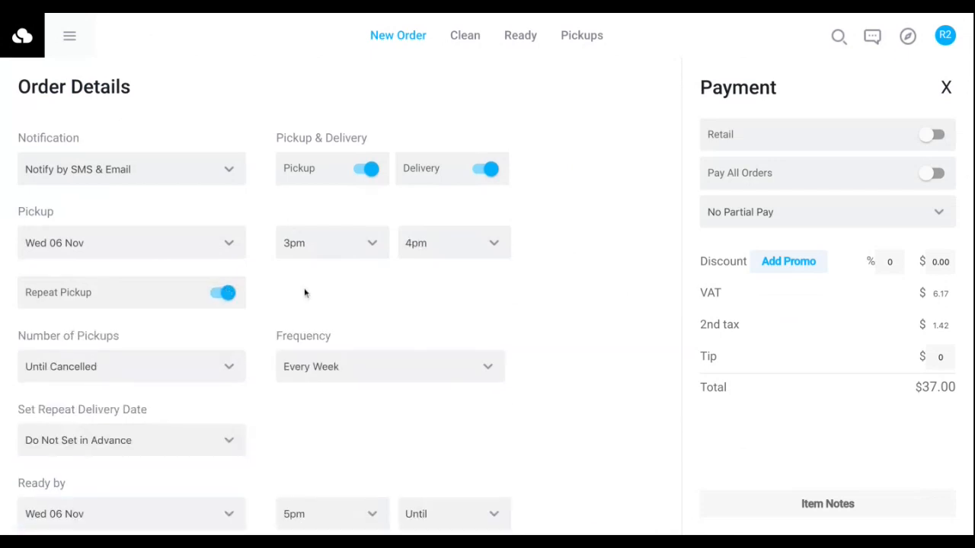
Set the repeat delivery date to +3 days and Ready by to Sat 09 Nov, 5pm until 6pm, and close the order details.
scroll(304, 294, down, 1)
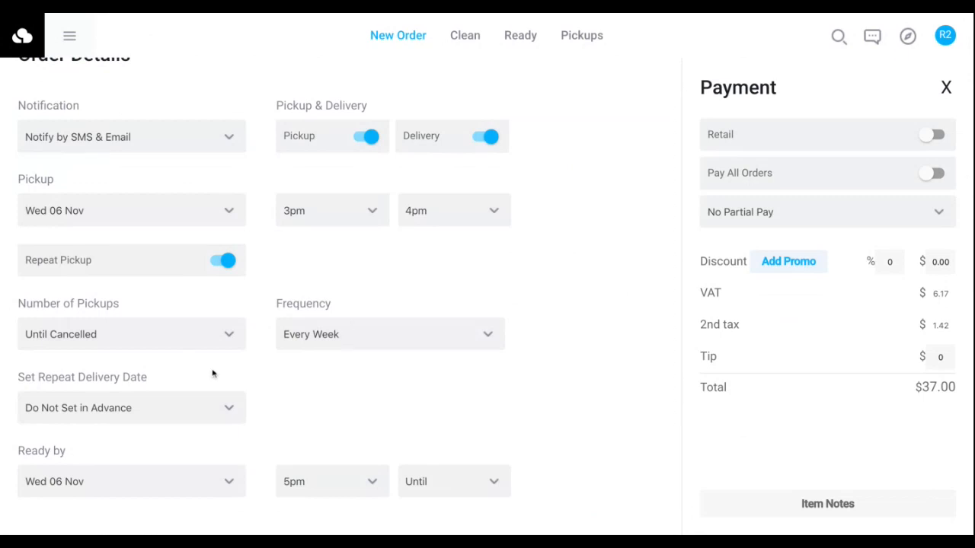
scroll(213, 373, down, 2)
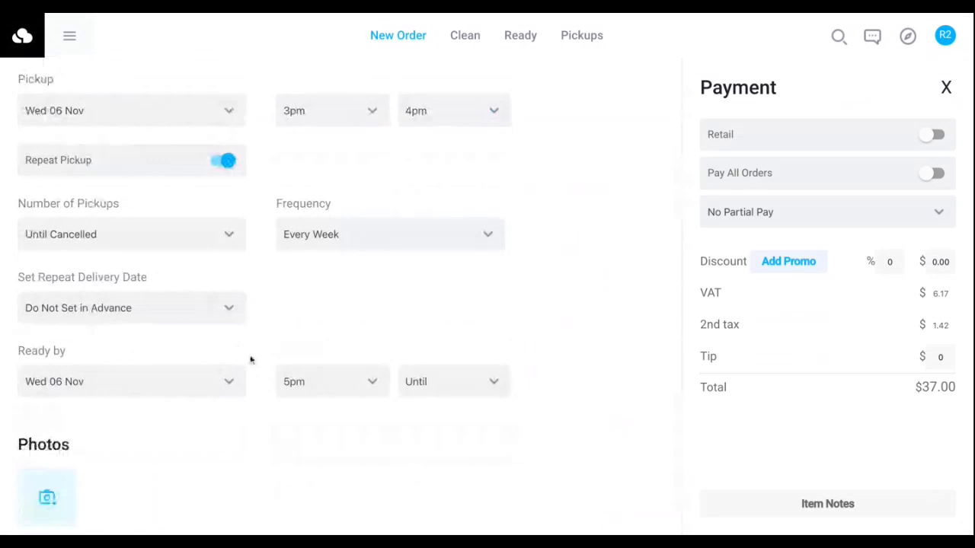
click(252, 359)
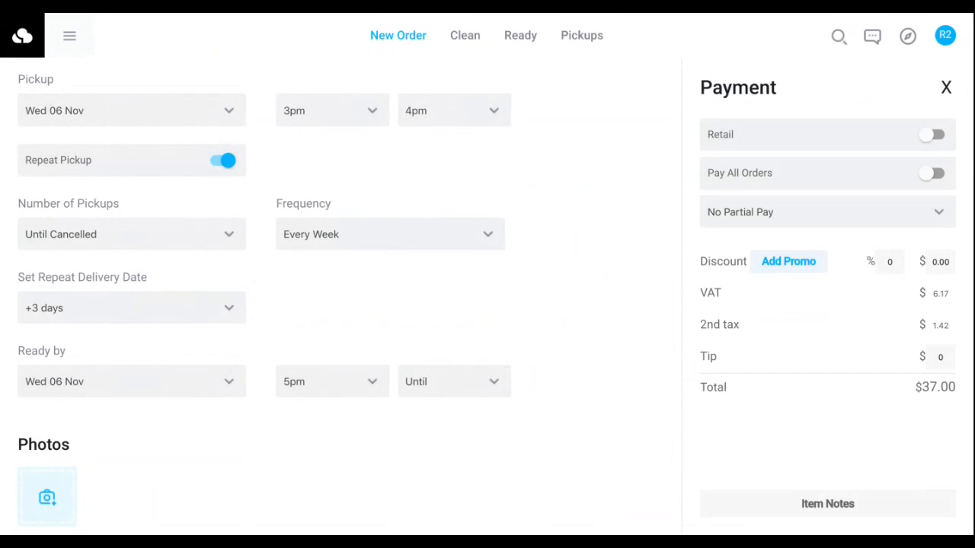
click(128, 320)
scroll(582, 415, down, 1)
scroll(582, 415, up, 5)
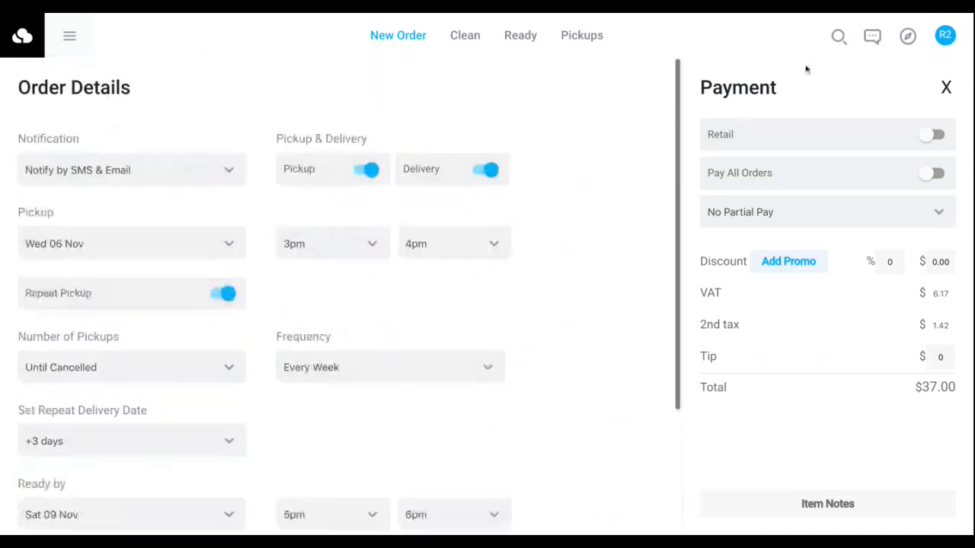
click(946, 87)
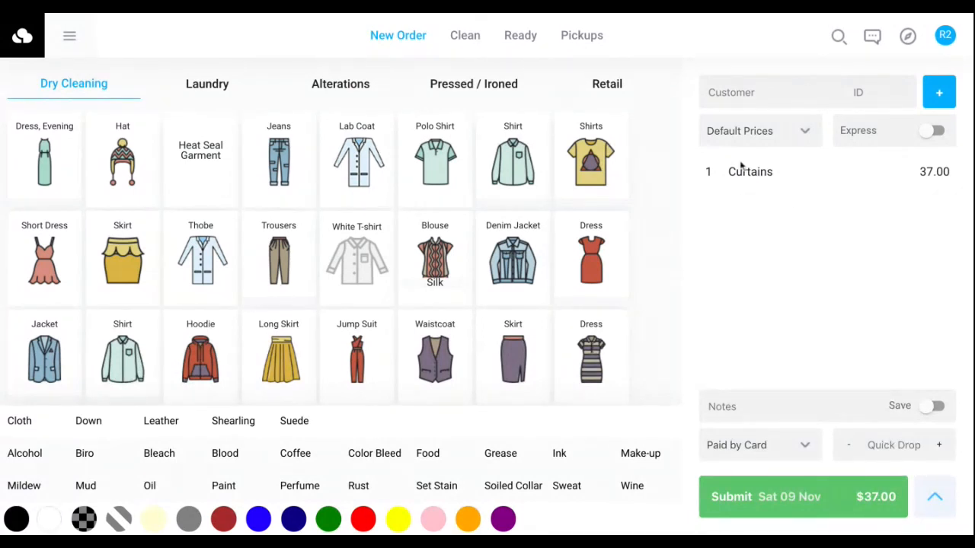
Remove the Curtains item from the order and assign the order to the existing customer by first name.
scroll(353, 197, down, 3)
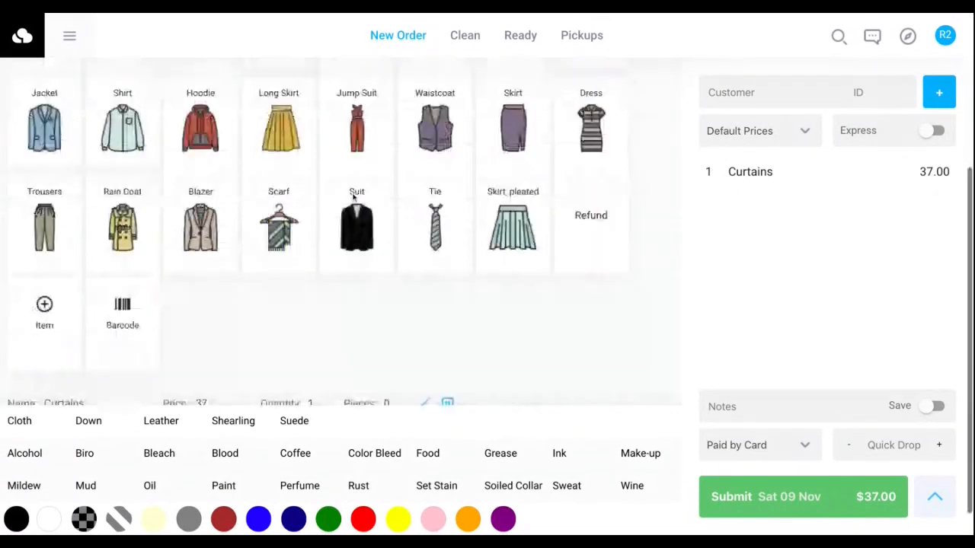
click(447, 386)
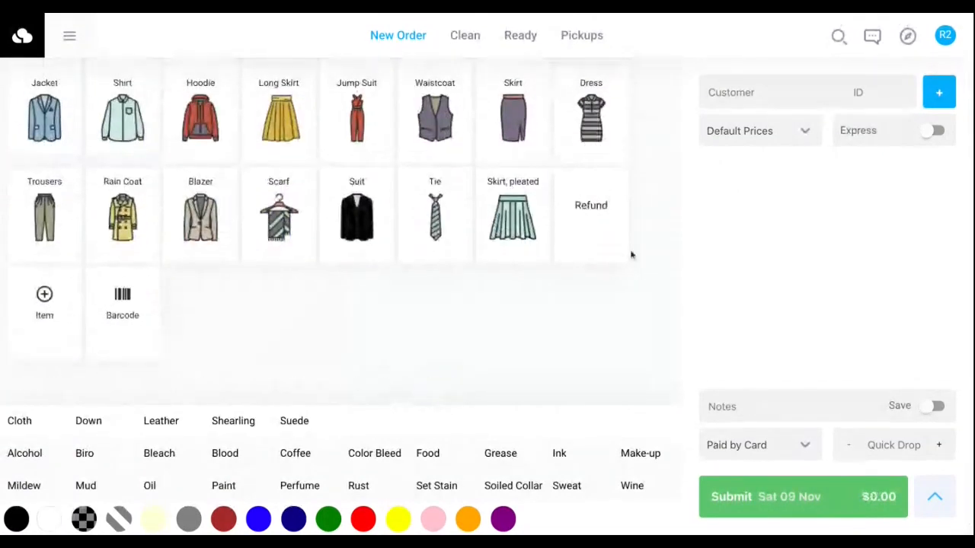
click(732, 90)
text(giuseppe)
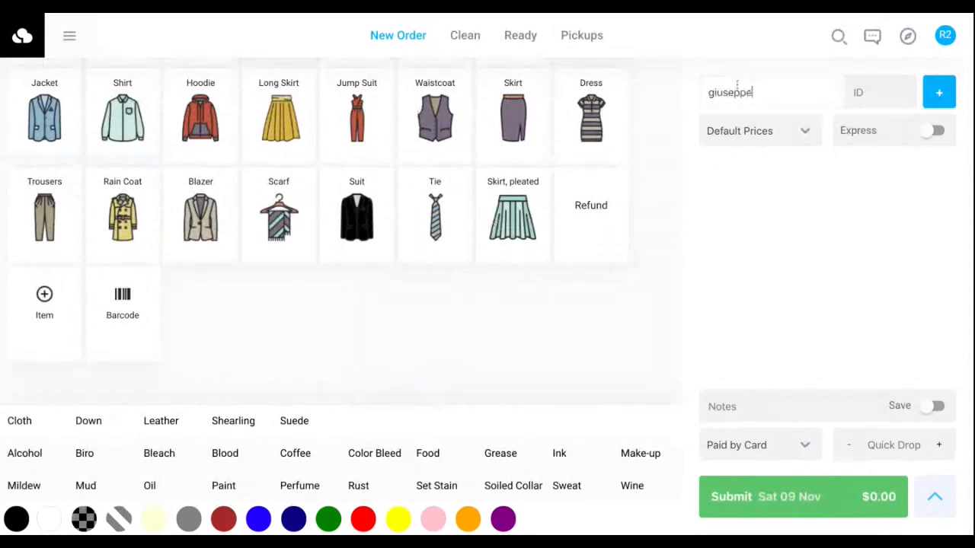
click(754, 125)
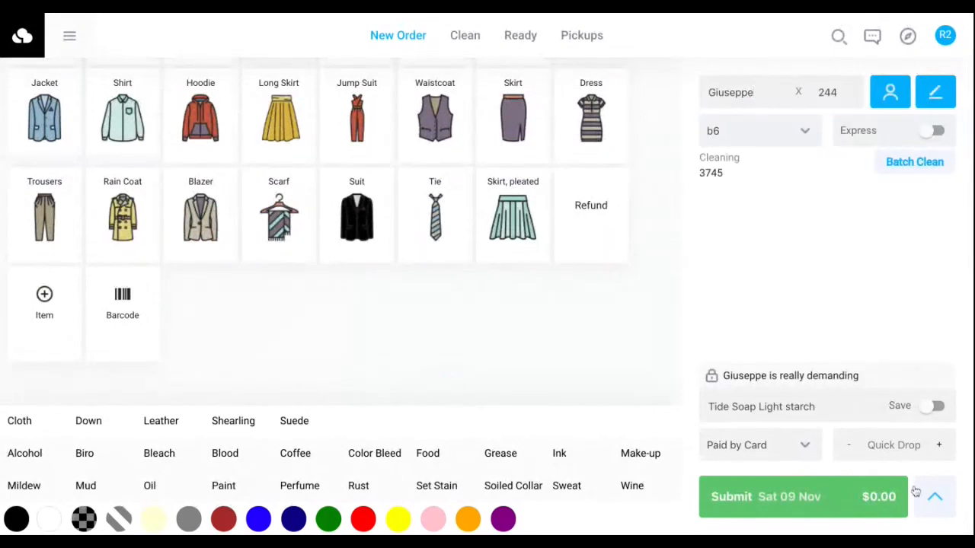
Check the order's repeat pickup and delivery details, close them and submit the order with no items.
click(935, 496)
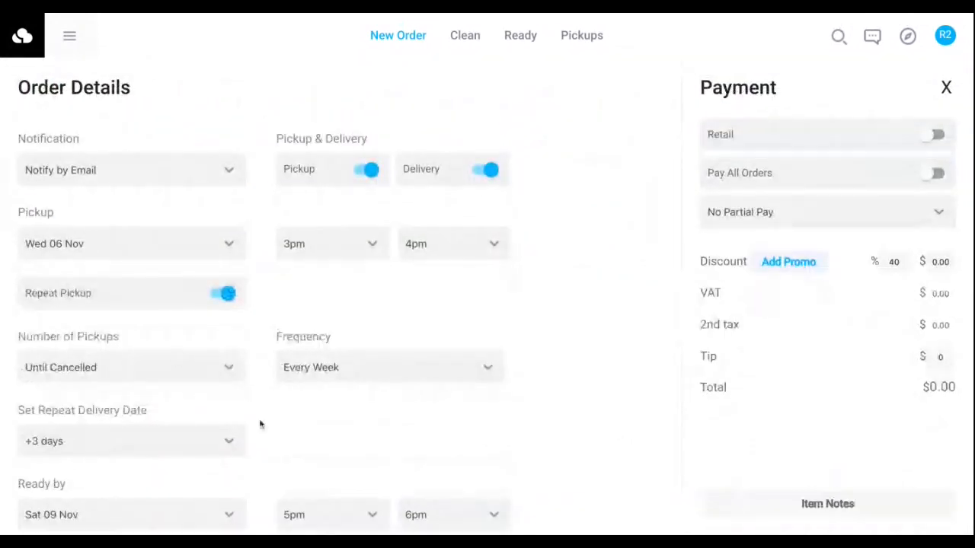
scroll(496, 297, down, 3)
scroll(495, 298, up, 3)
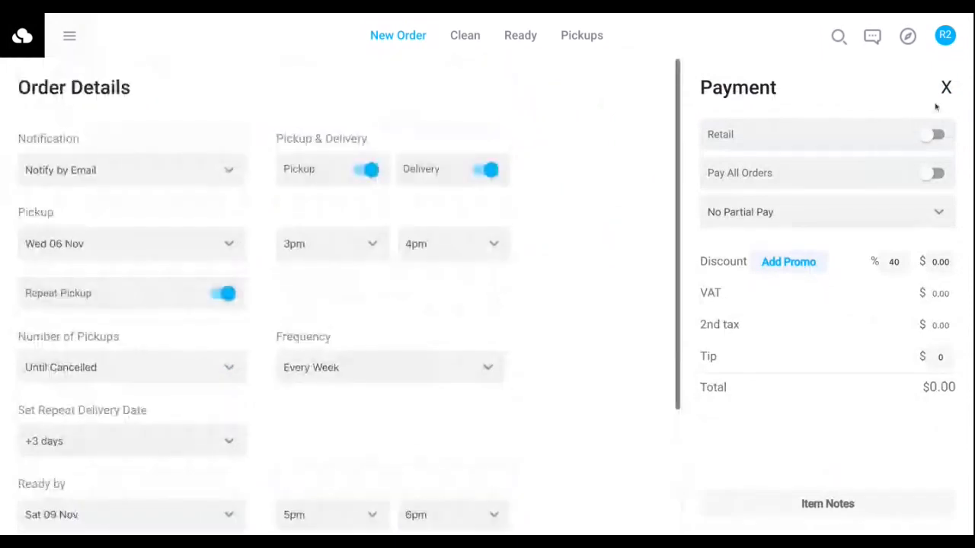
click(945, 89)
click(786, 495)
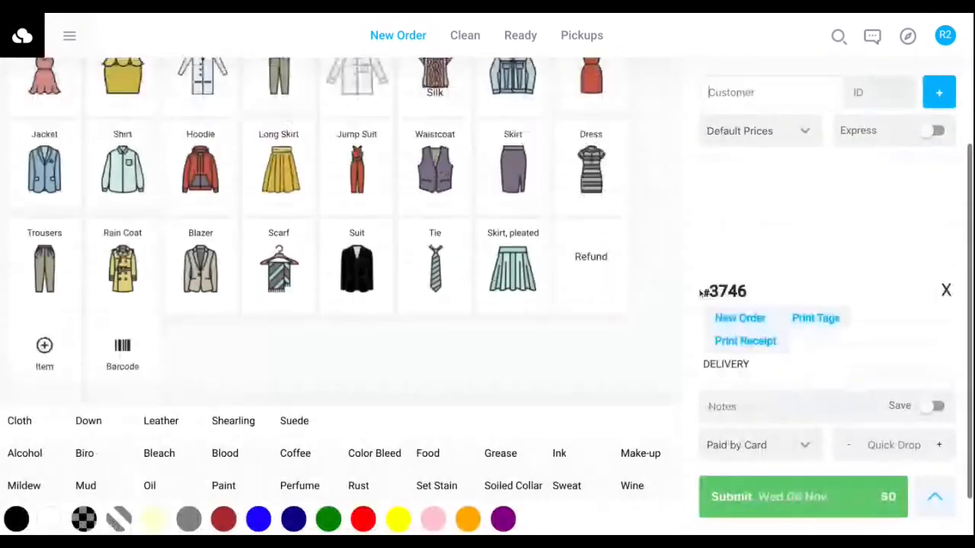
Mark the newly placed pickup order as collected and confirm its delivery for Sat 09 Nov, 5pm to 6pm.
click(581, 37)
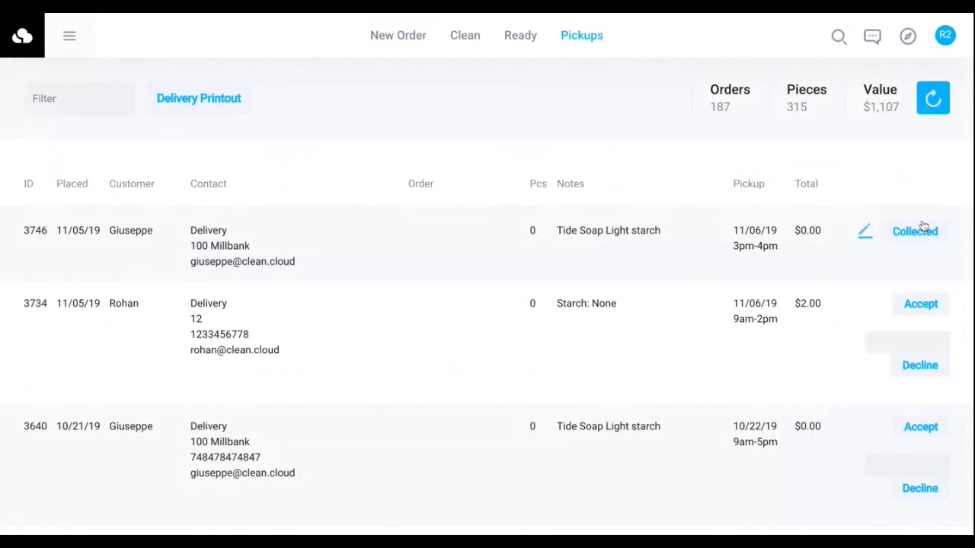
click(909, 236)
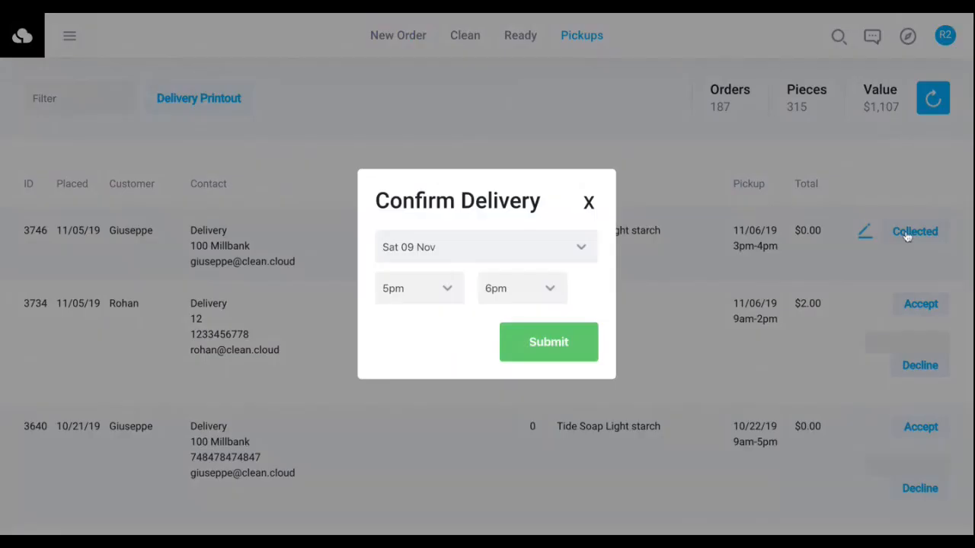
click(548, 336)
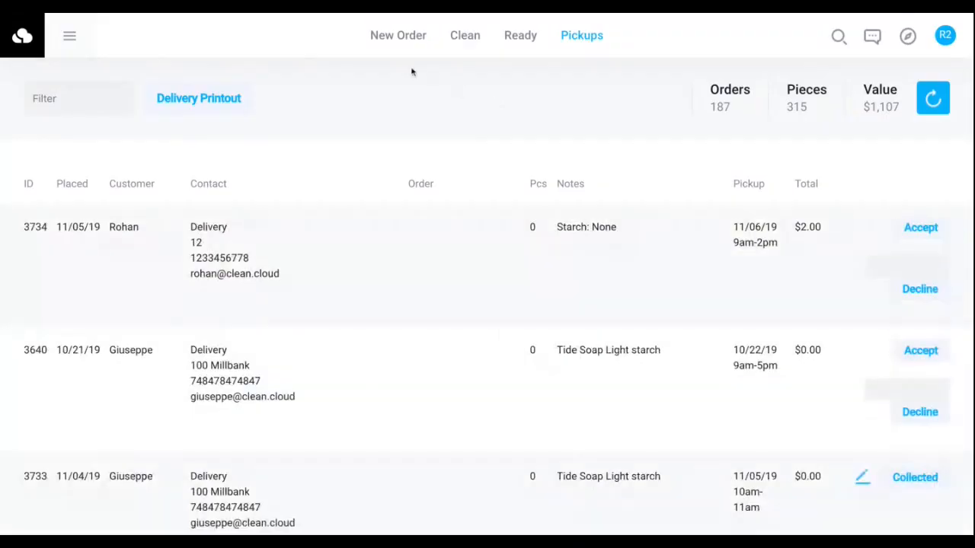
Mark the collected order as cleaned and assign it rack location 3.
click(465, 35)
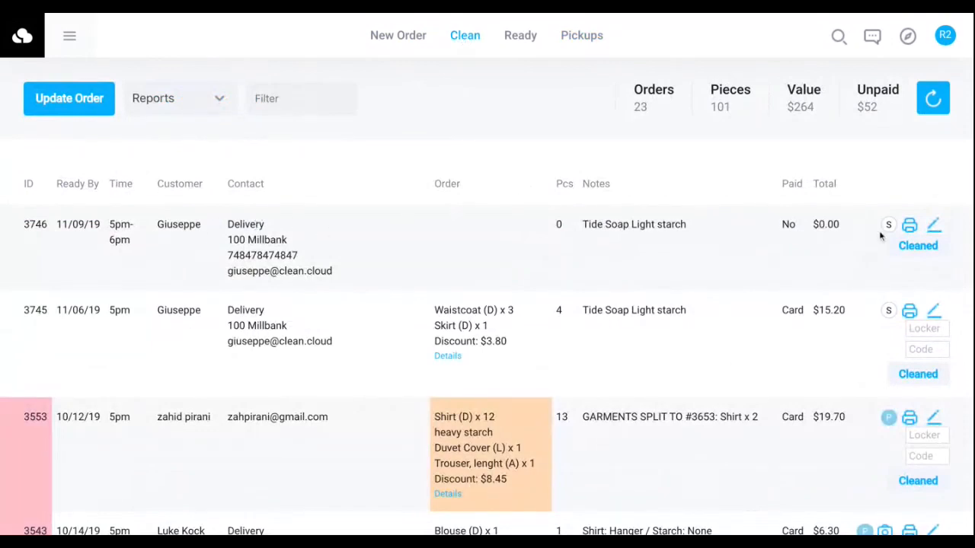
click(918, 245)
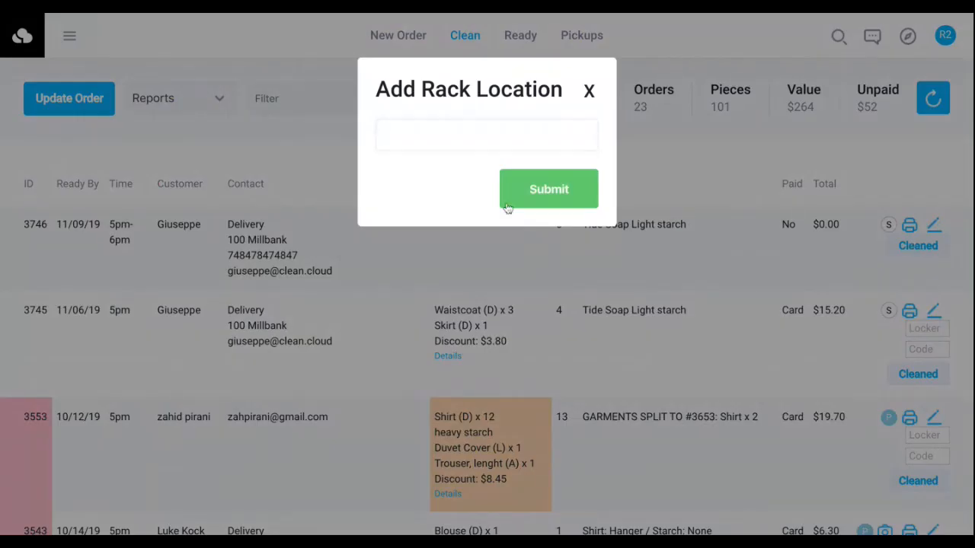
text(3)
click(532, 190)
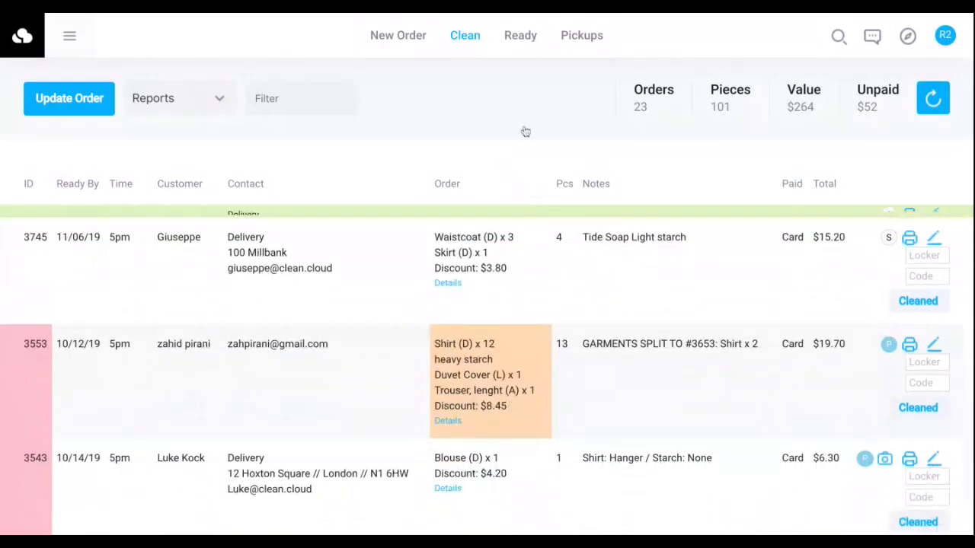
Find the cleaned order among the ready orders, review the Regular Pickups in the Delivery Printout report and close the report.
click(520, 35)
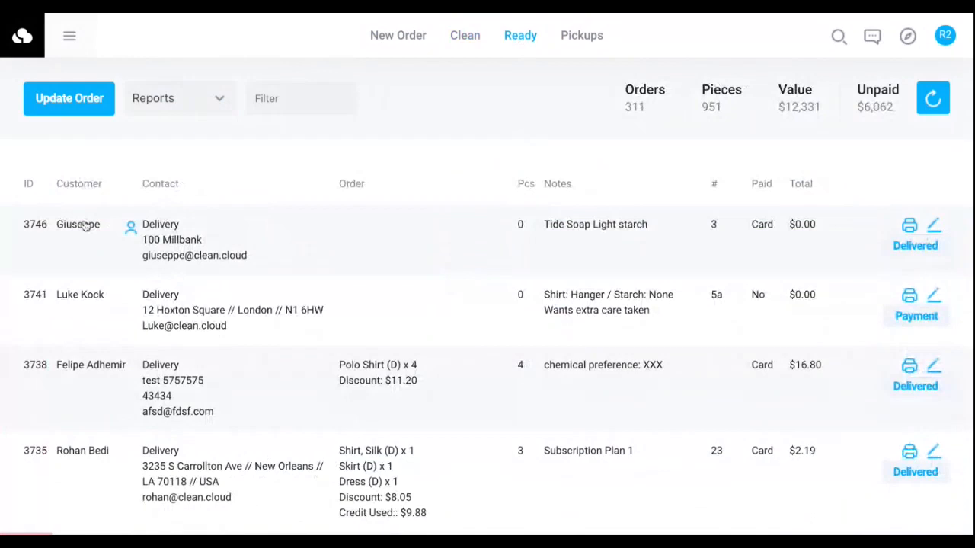
double_click(159, 223)
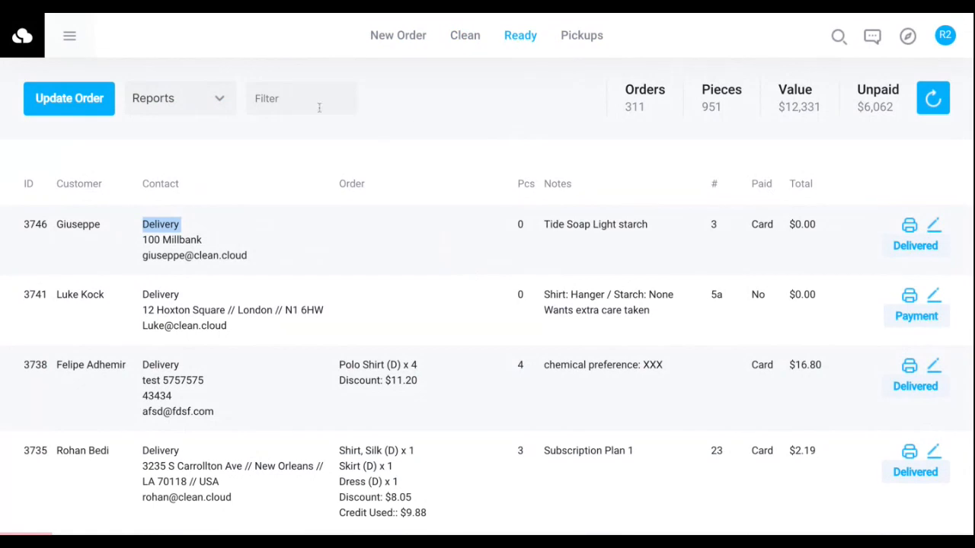
click(204, 108)
click(211, 135)
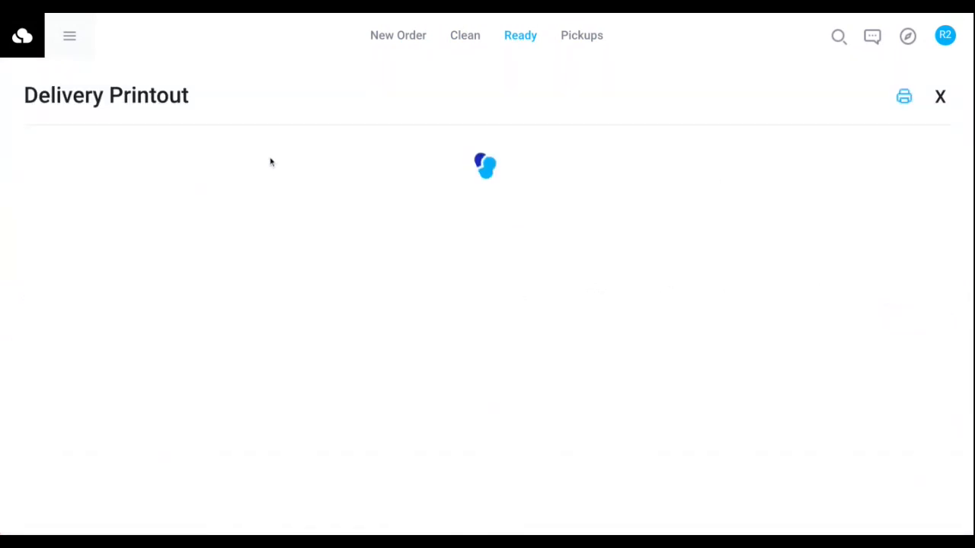
scroll(417, 354, down, 6)
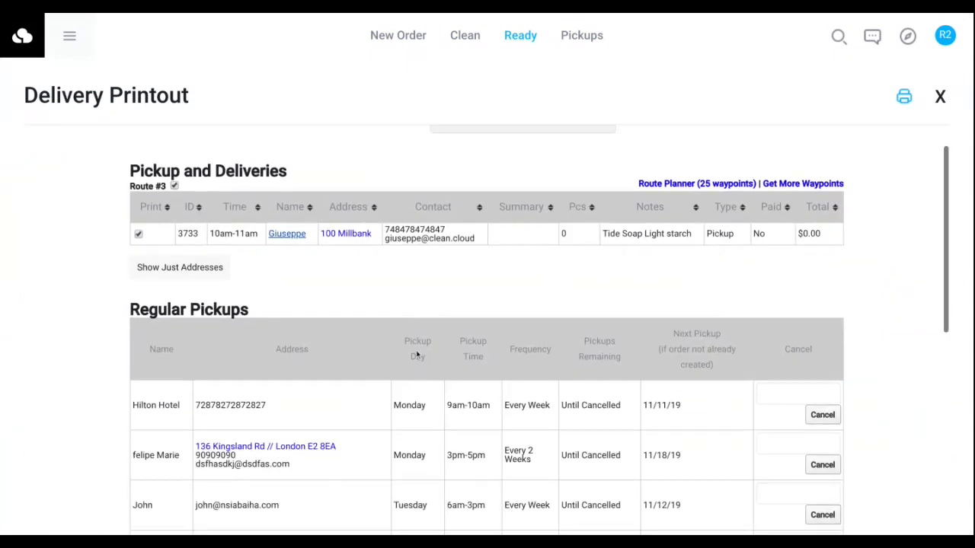
scroll(416, 354, down, 2)
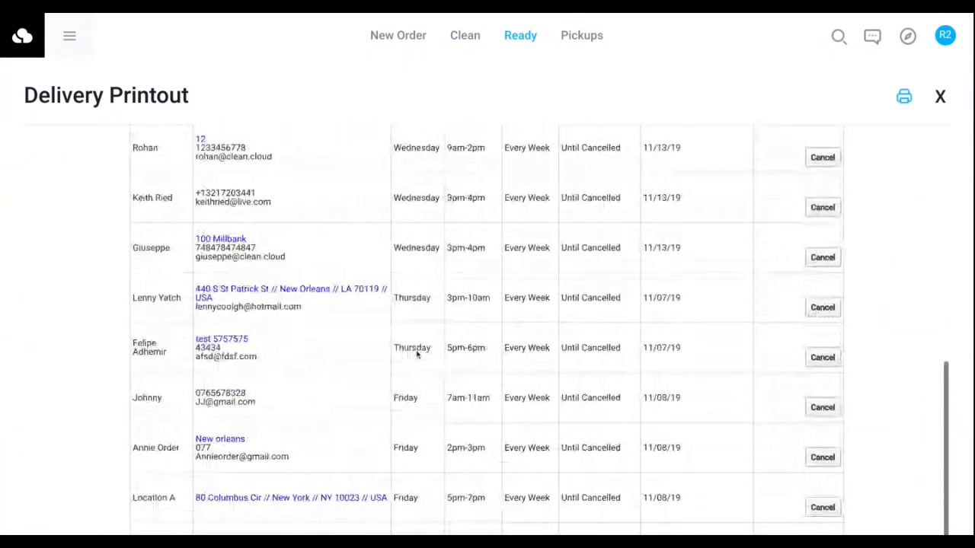
scroll(416, 354, up, 8)
click(940, 96)
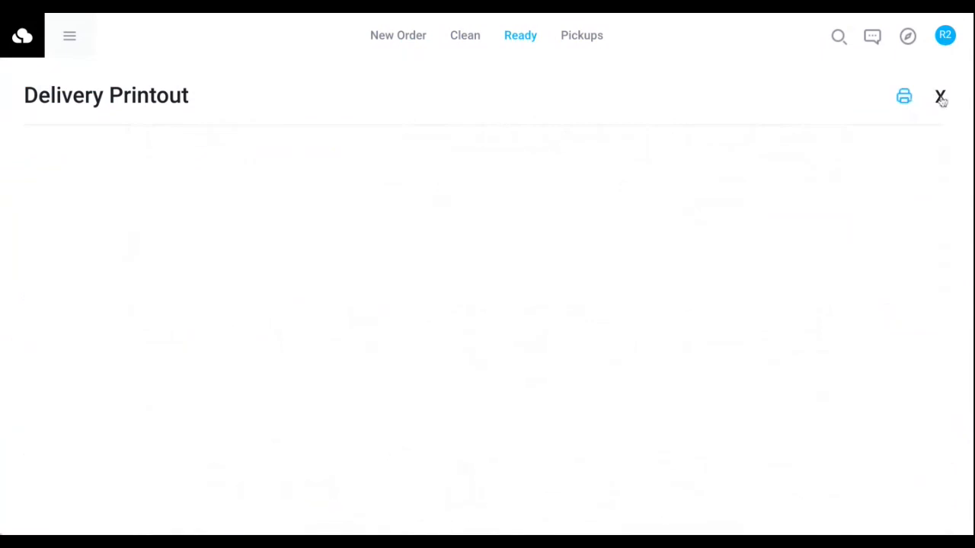
View the Delivery Printout for today from the pickups list, close it and return to the new order screen.
click(581, 38)
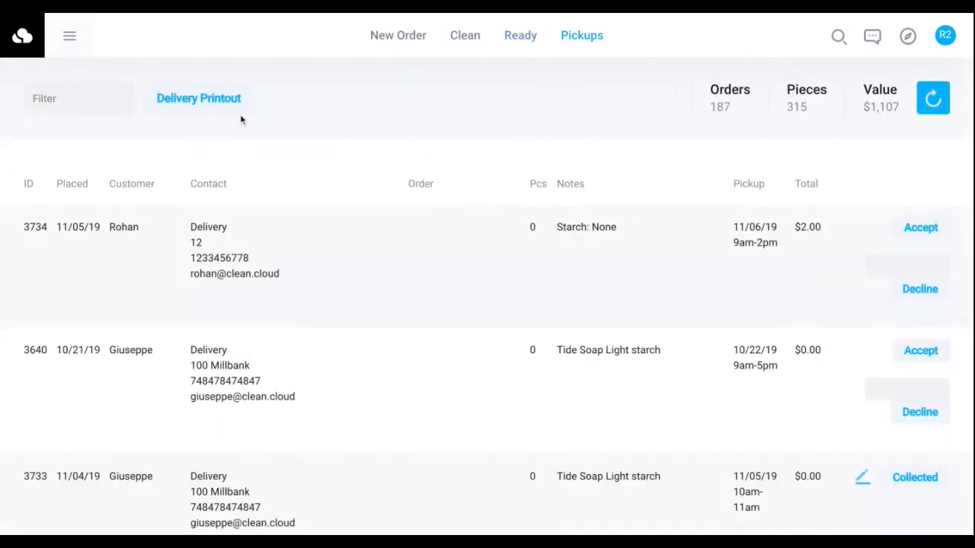
click(197, 100)
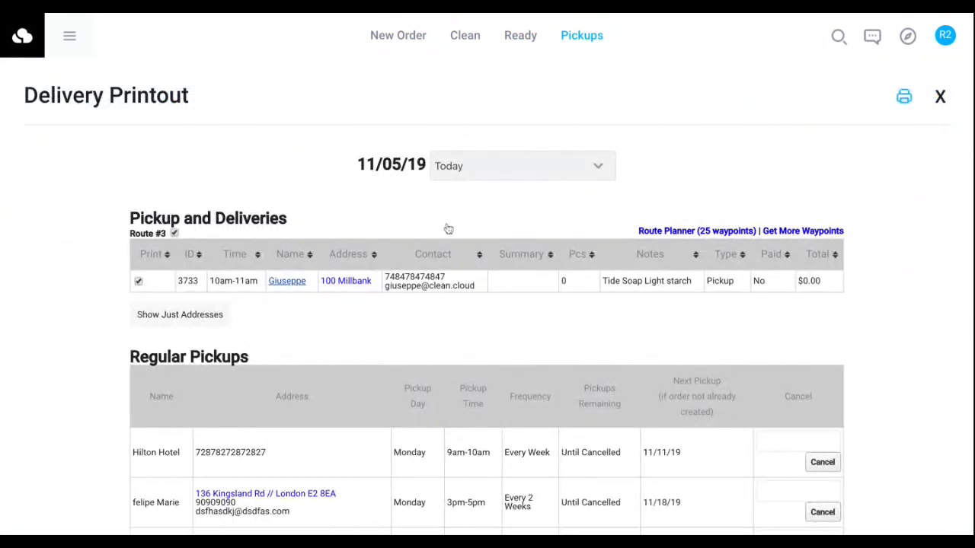
click(940, 96)
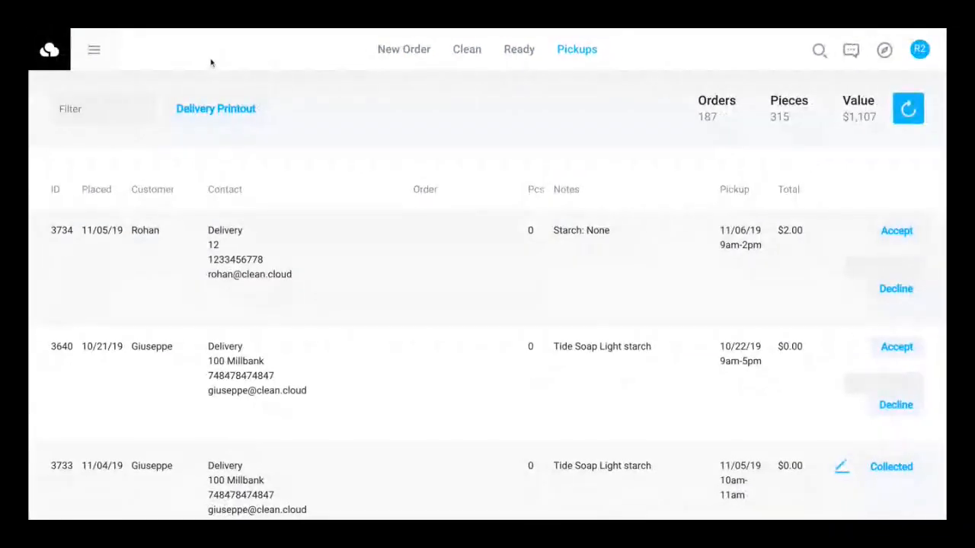
click(419, 69)
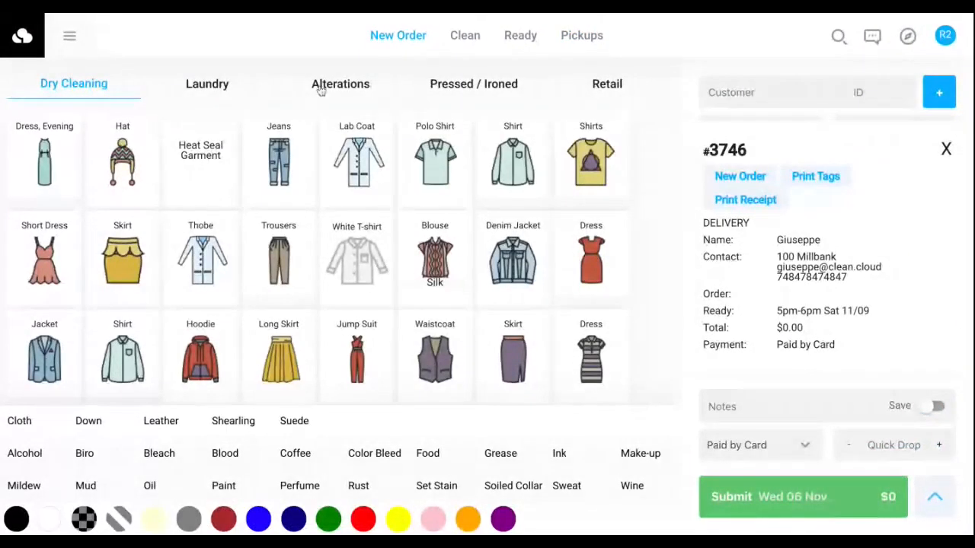